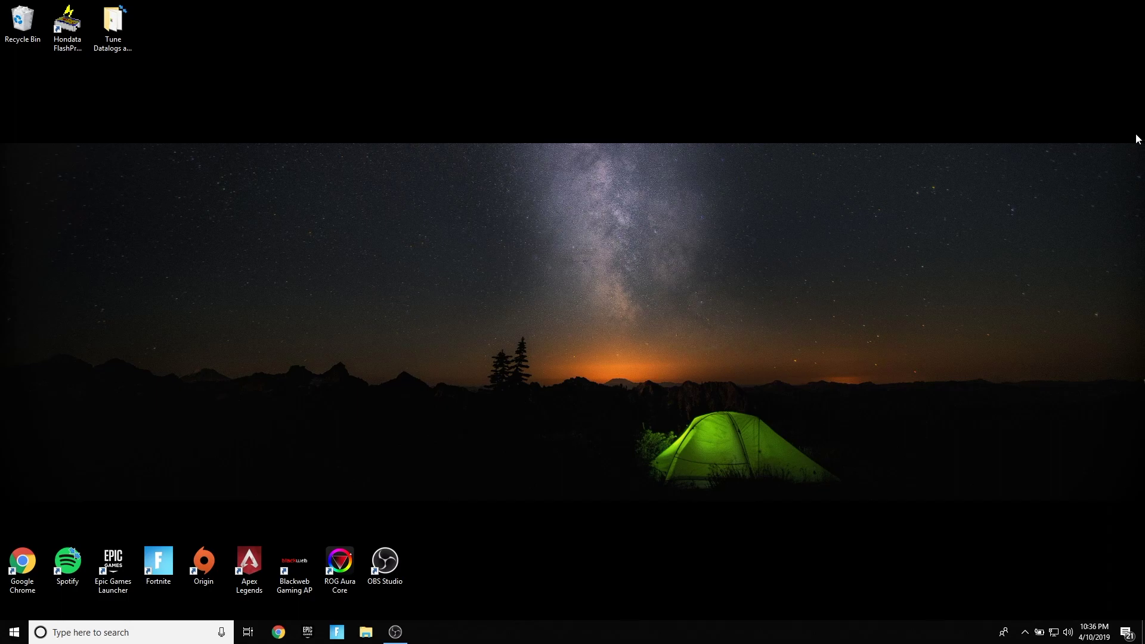
- Open the web browser and search 'hondata' to reach the Hondata website
left_click_drag(1144, 136, 384, 323)
left_click_drag(1, 142, 800, 321)
left_click(24, 561)
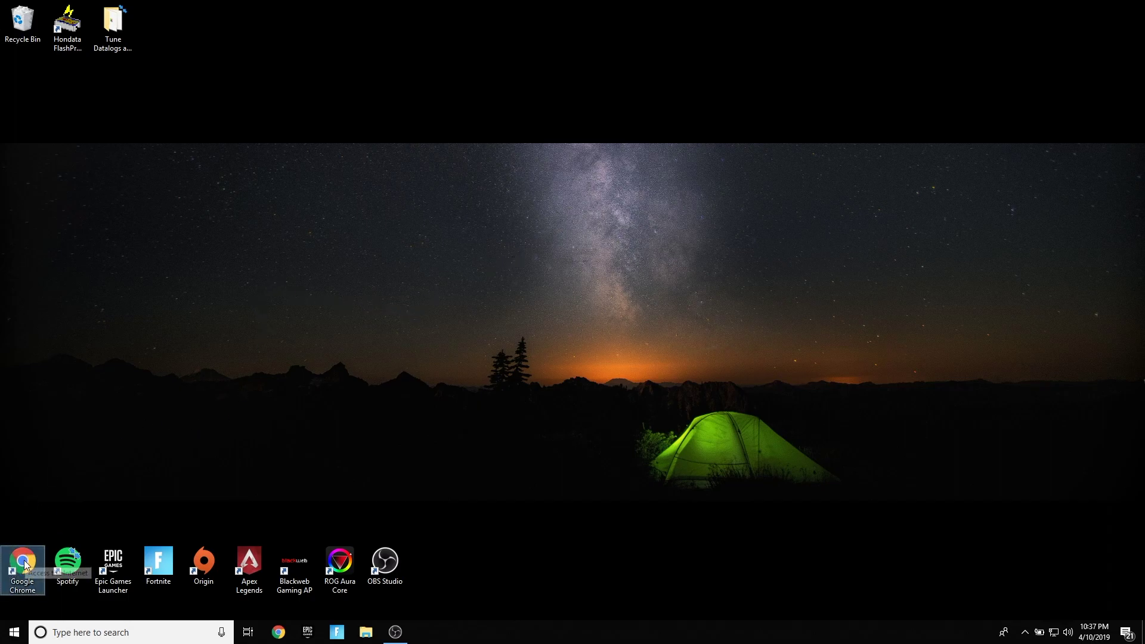
key("Return")
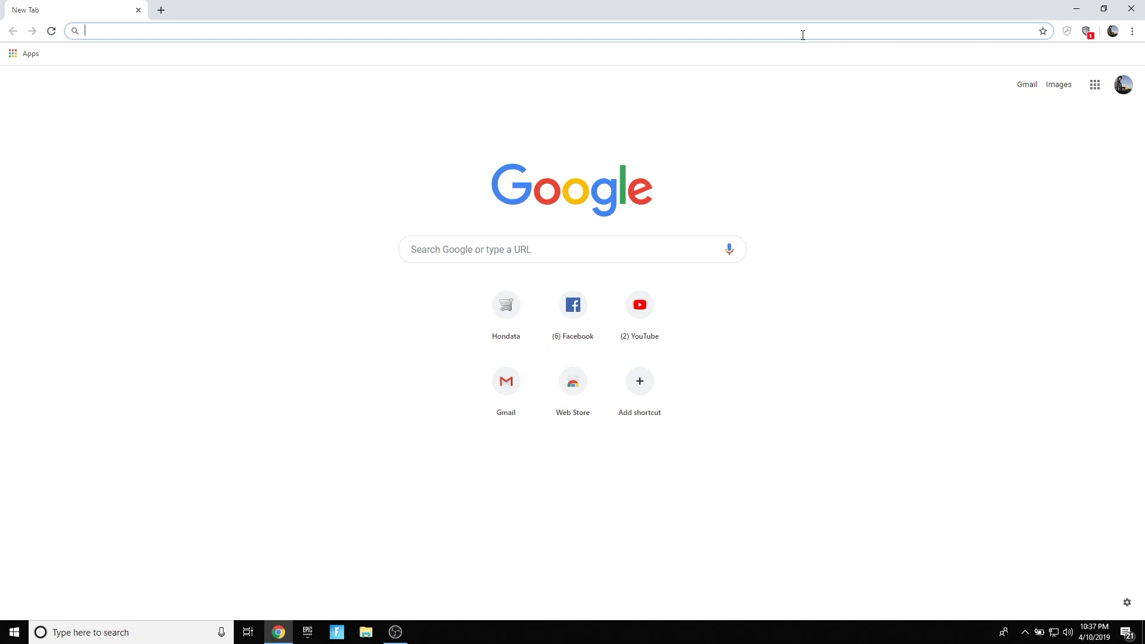
type("hondata.com")
key("Return")
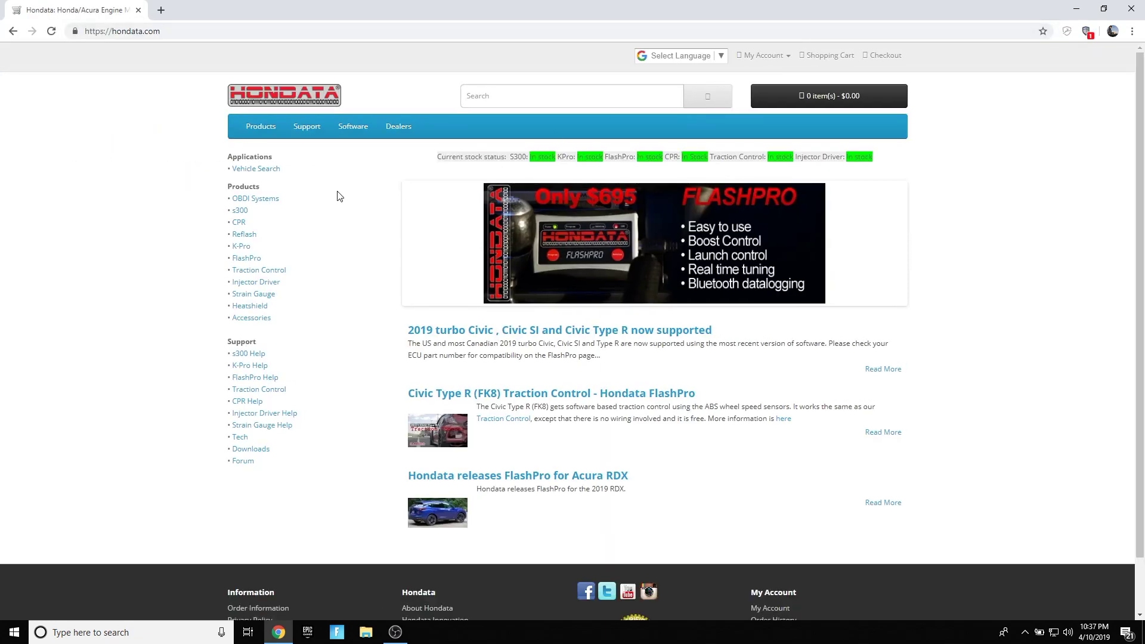
- Check the FlashProManager version on Hondata's downloads page, then launch FlashPro Manager
mouse_move(348, 131)
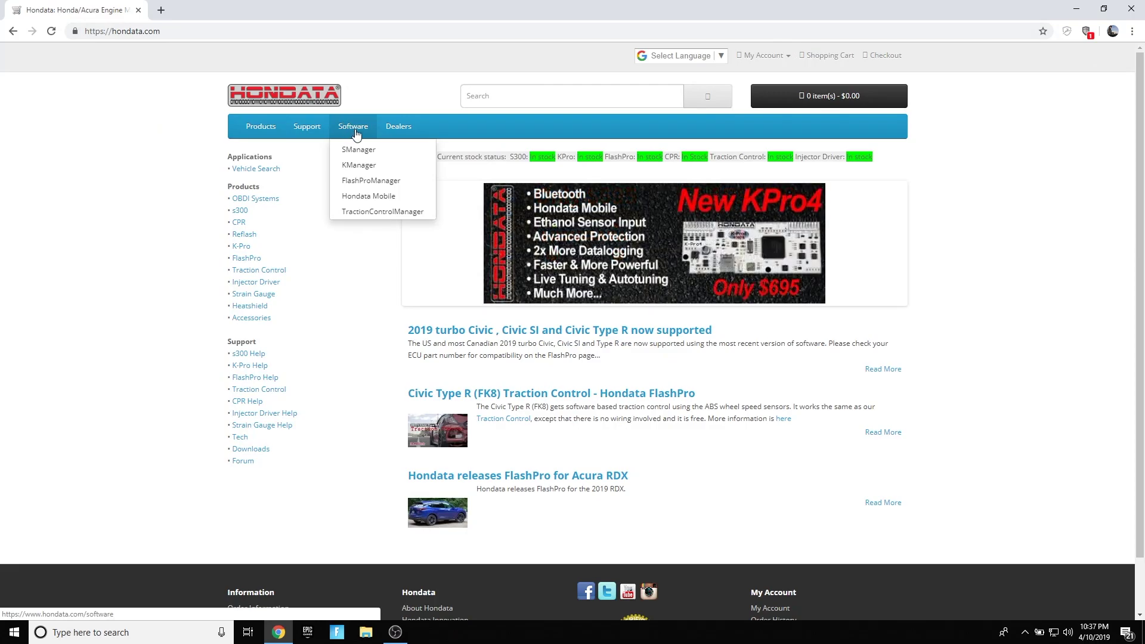
left_click(369, 187)
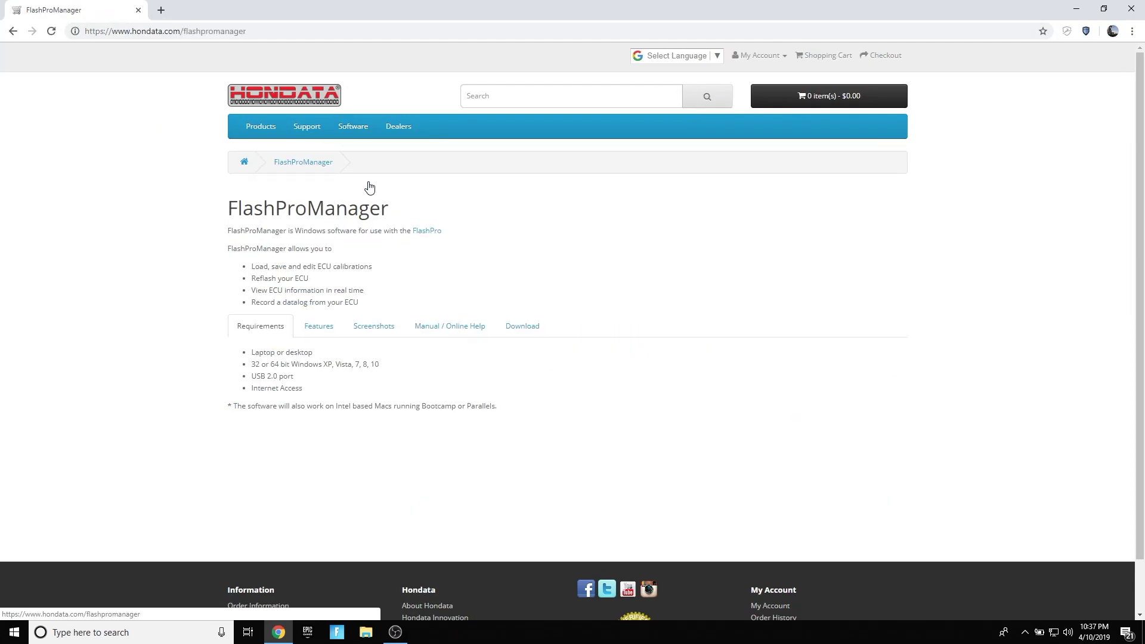
left_click(514, 328)
left_click(359, 353)
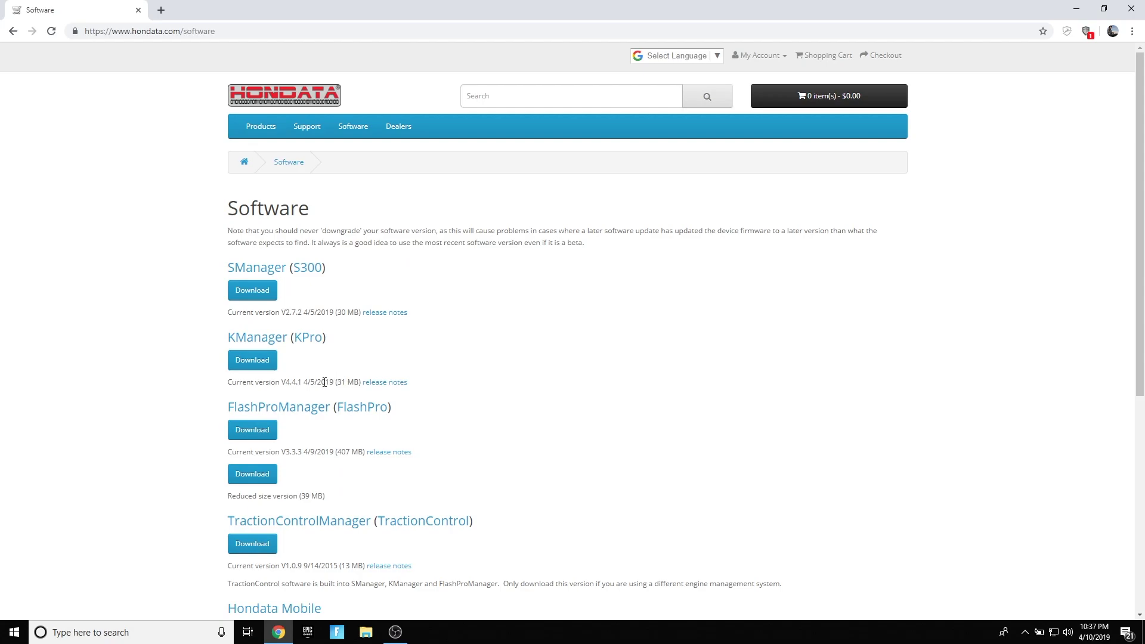
left_click_drag(447, 456, 250, 431)
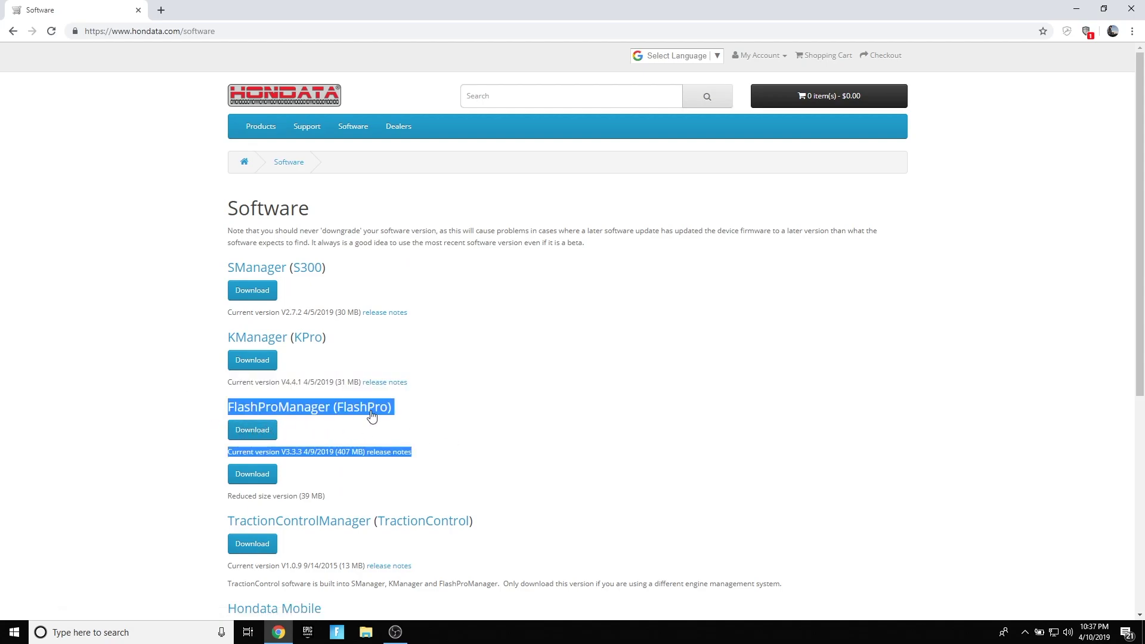
left_click(650, 388)
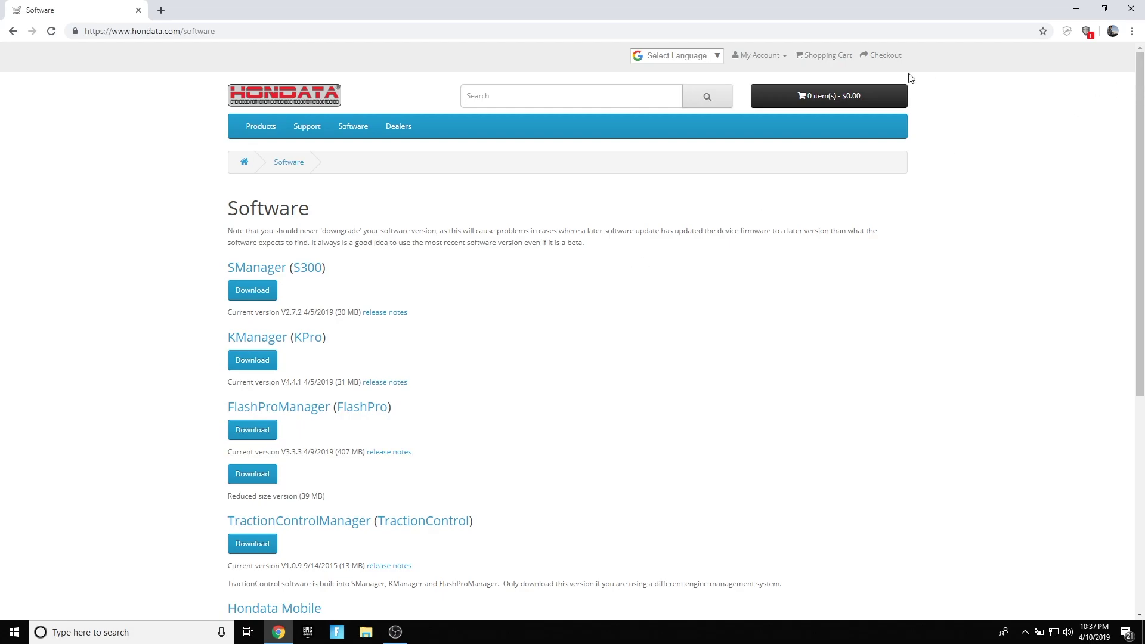
left_click(1137, 7)
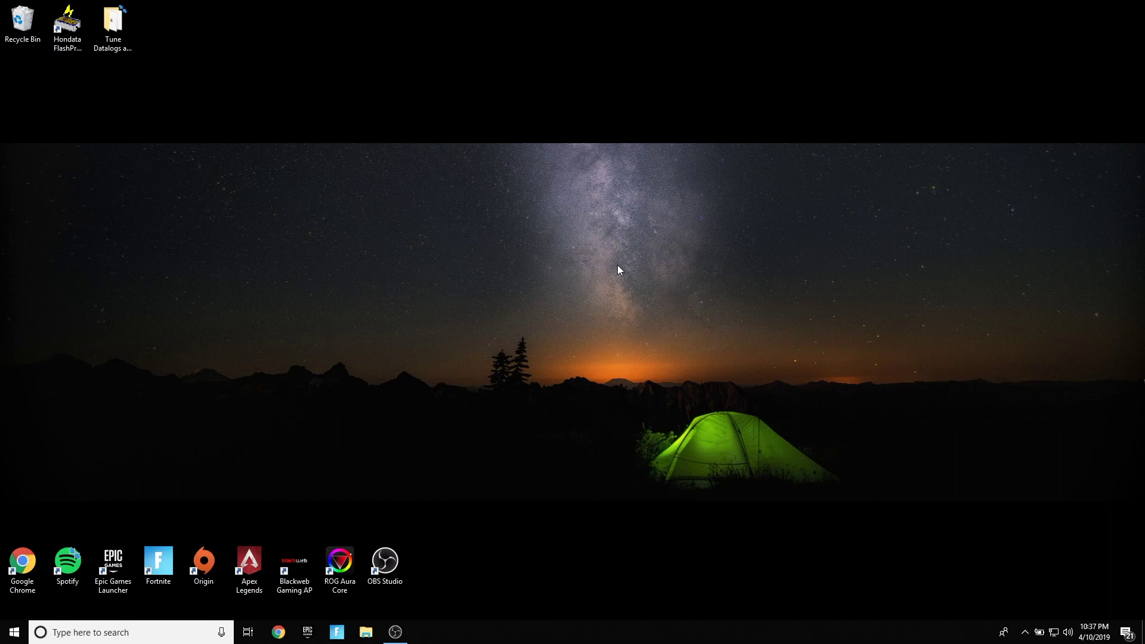
double_click(72, 34)
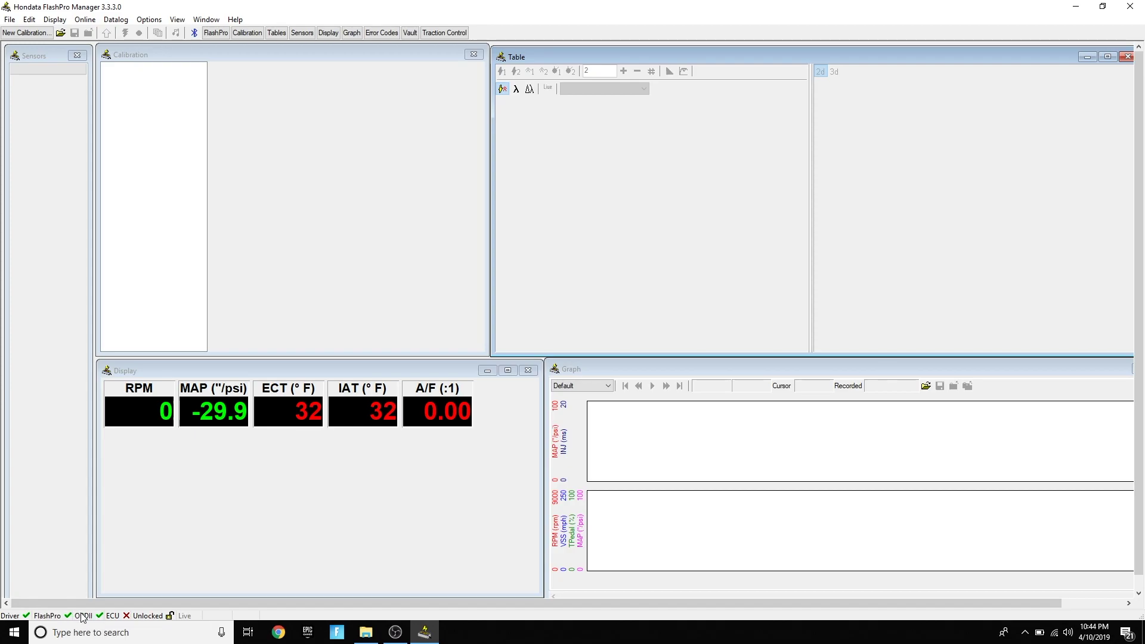
left_click(137, 560)
left_click(146, 284)
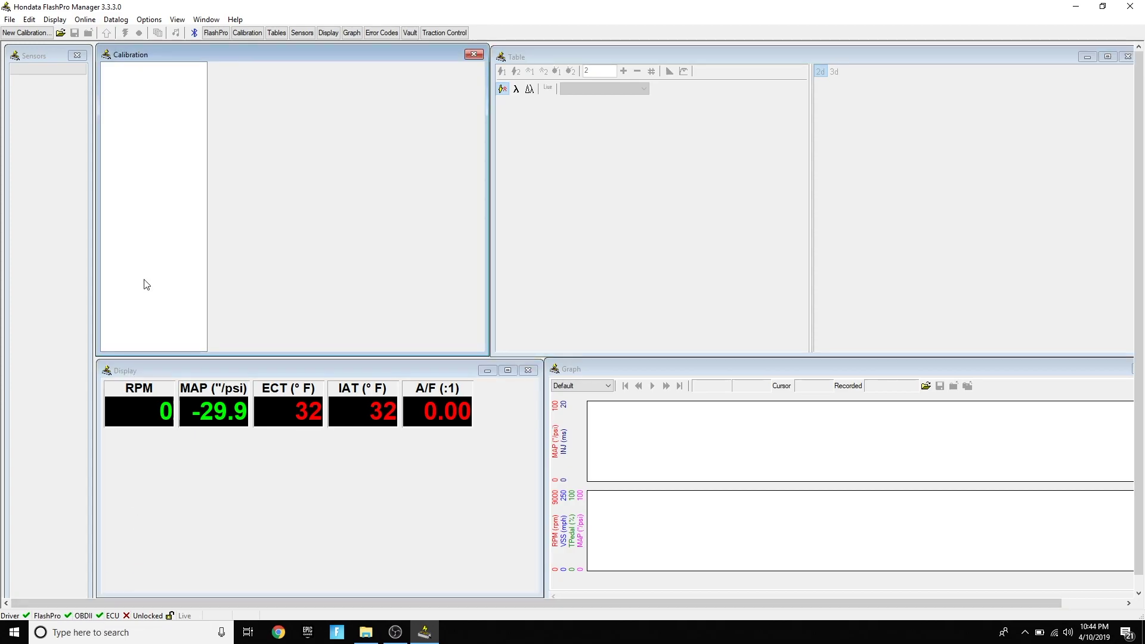
left_click(572, 312)
left_click(533, 464)
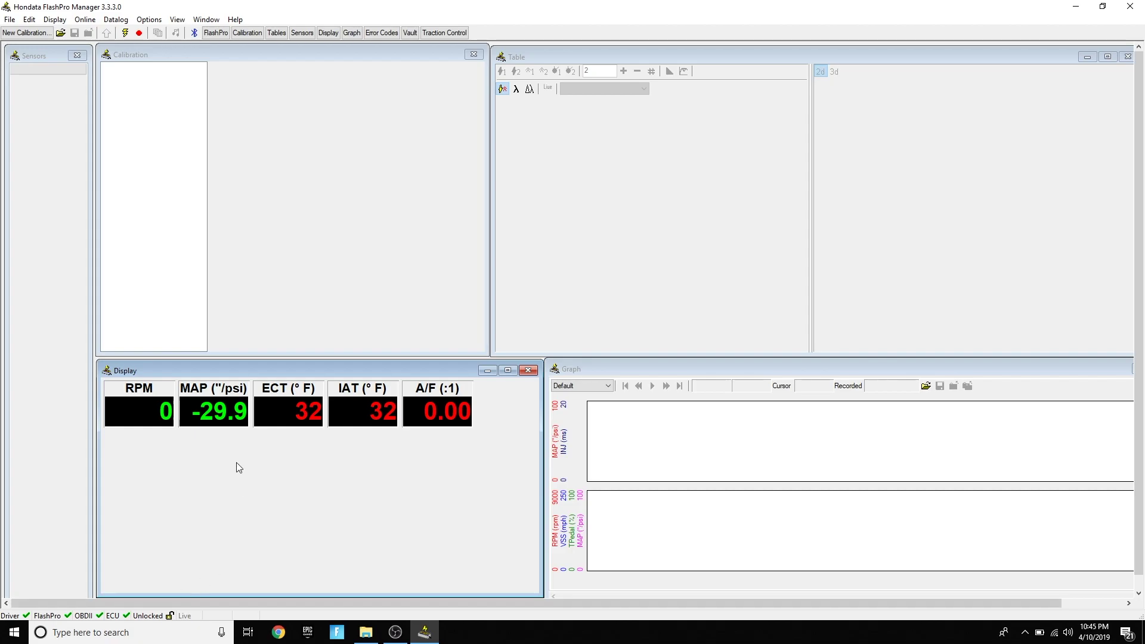
left_click(85, 19)
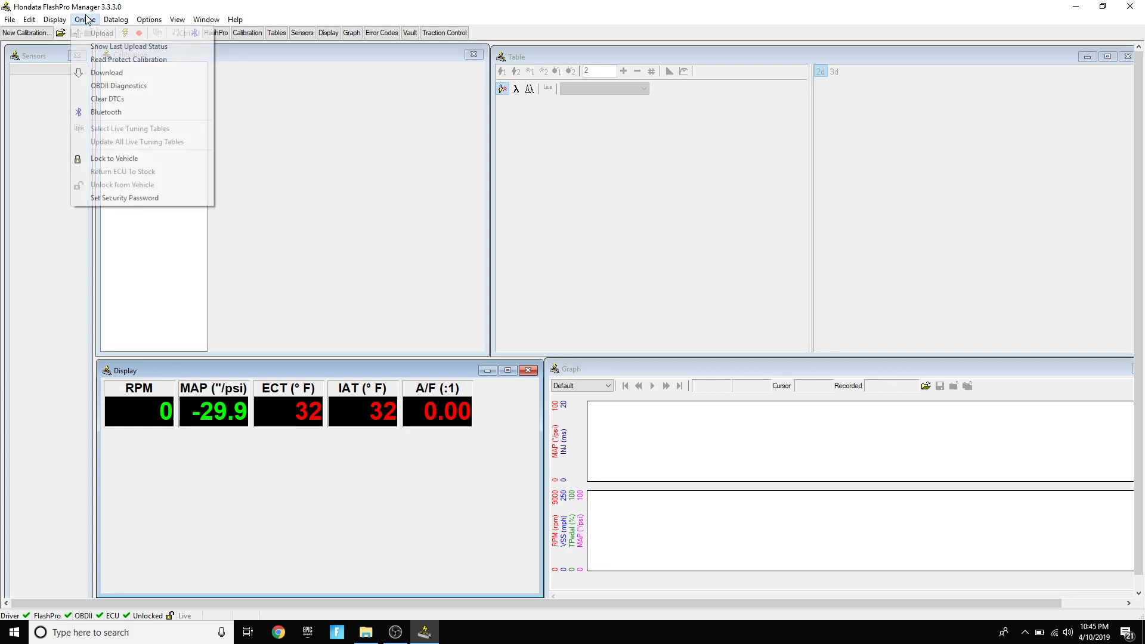
- Lock the FlashPro to this vehicle and acknowledge the success message
left_click(141, 158)
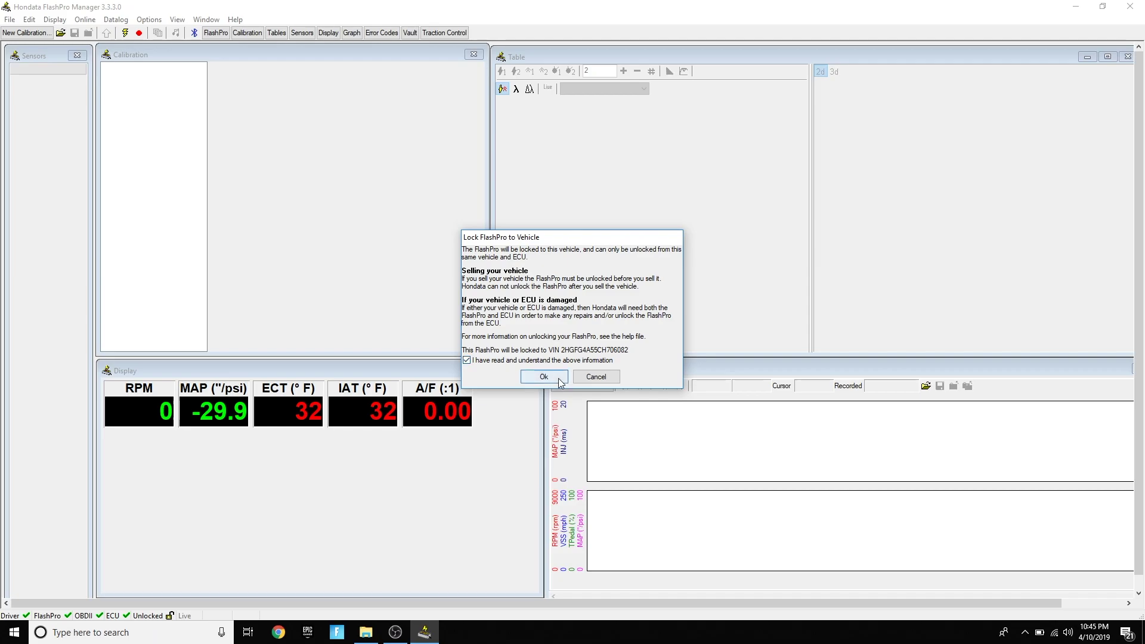
left_click(543, 376)
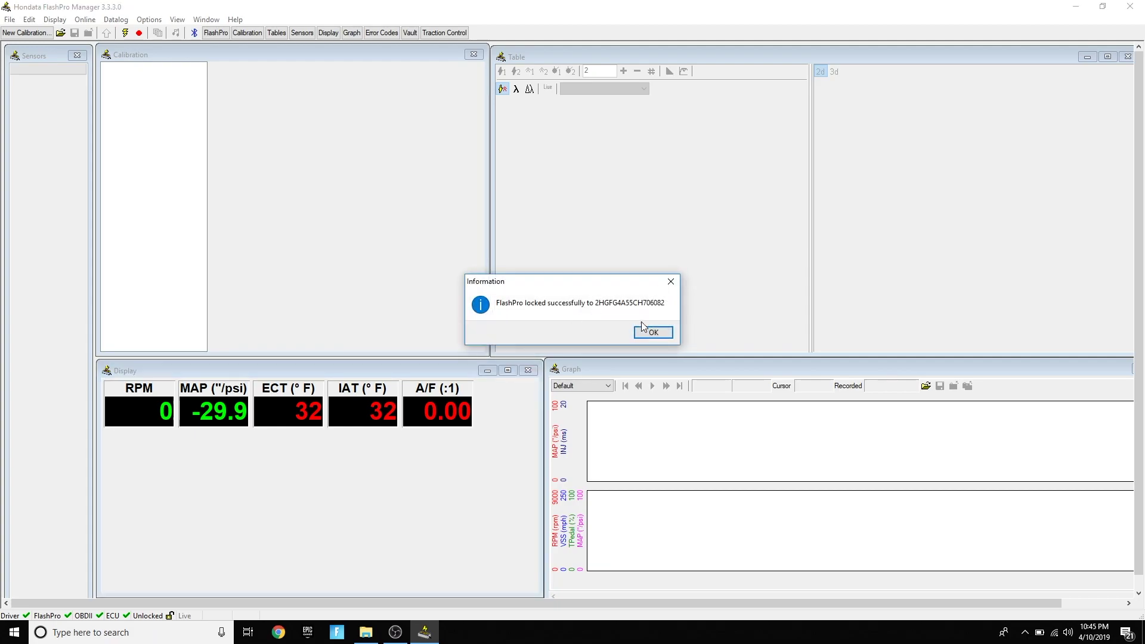
key("Return")
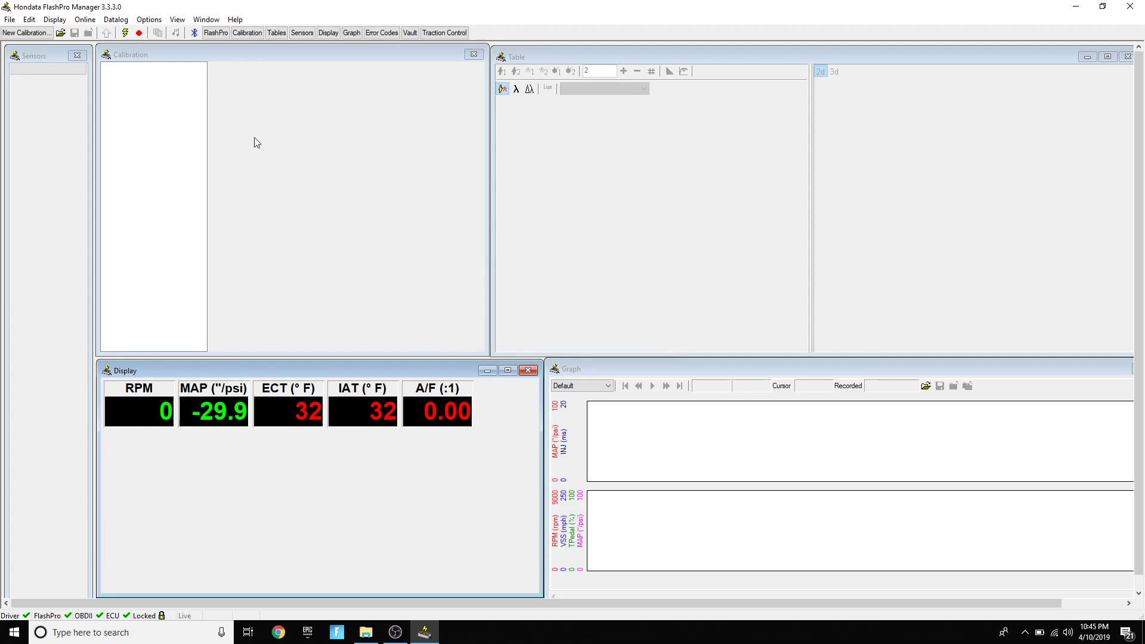
left_click(86, 22)
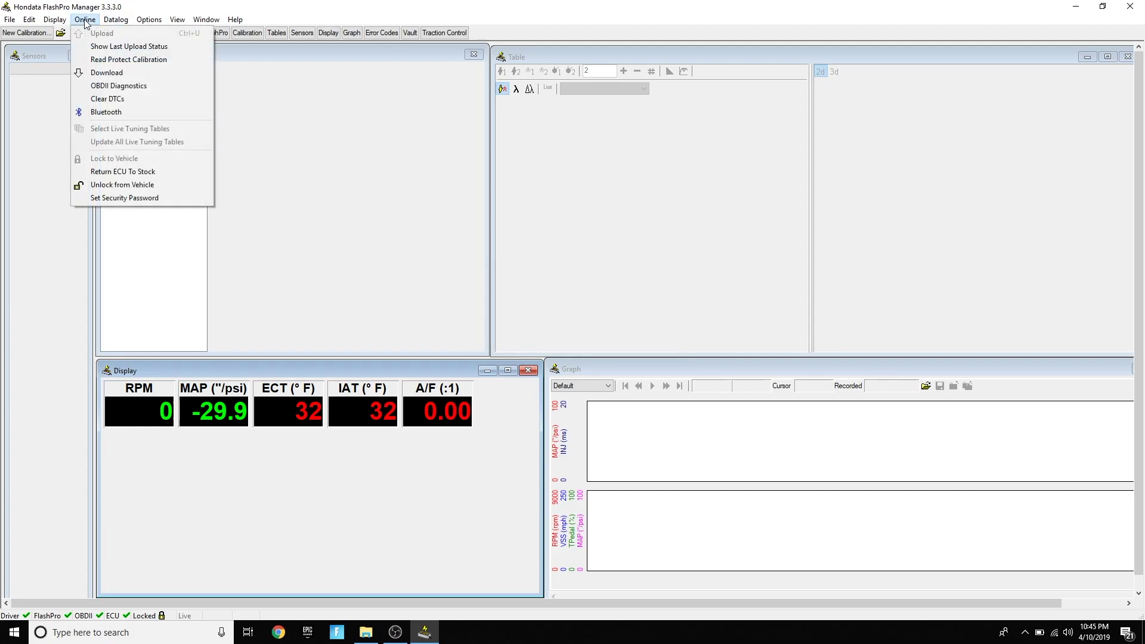
left_click(341, 184)
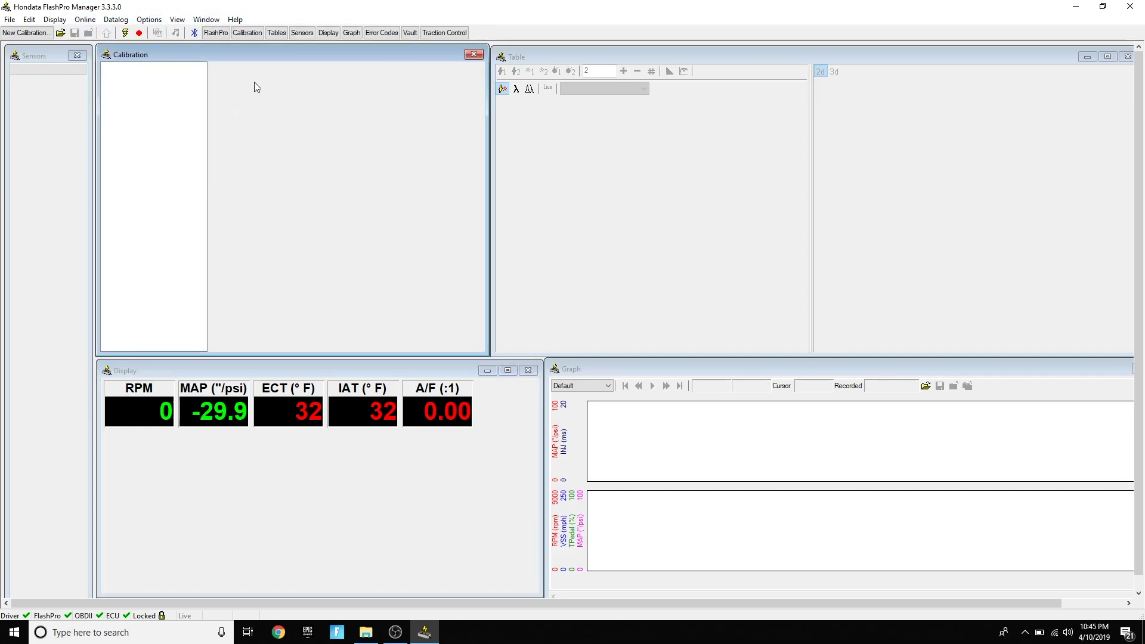
- Re-register the FlashPro through Registered Owner using the stored owner details
left_click(215, 32)
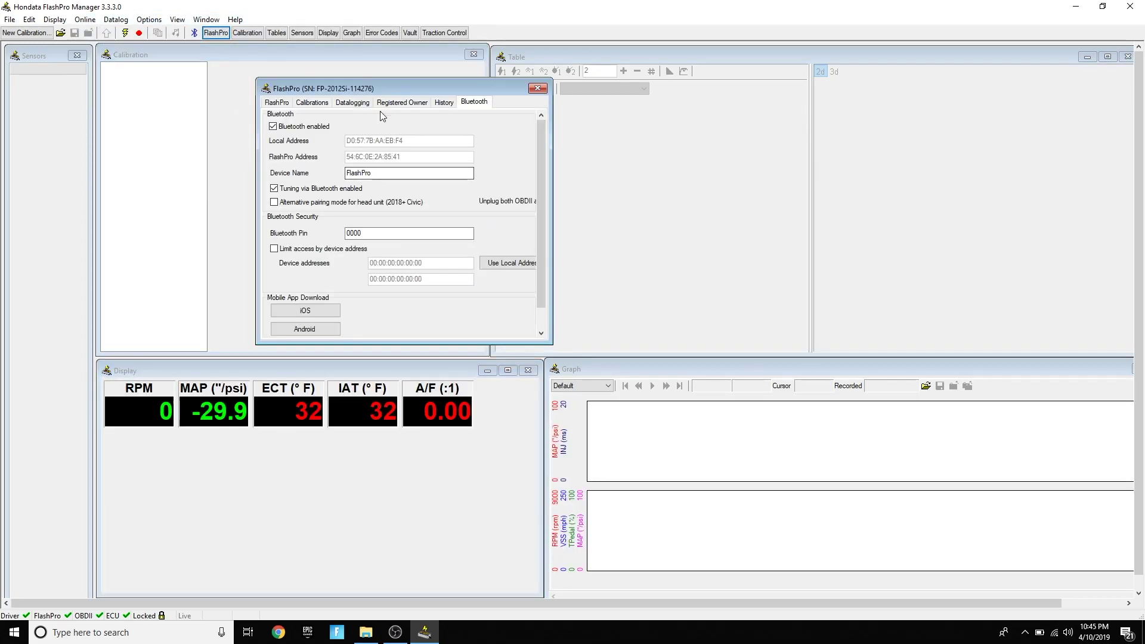
left_click(391, 103)
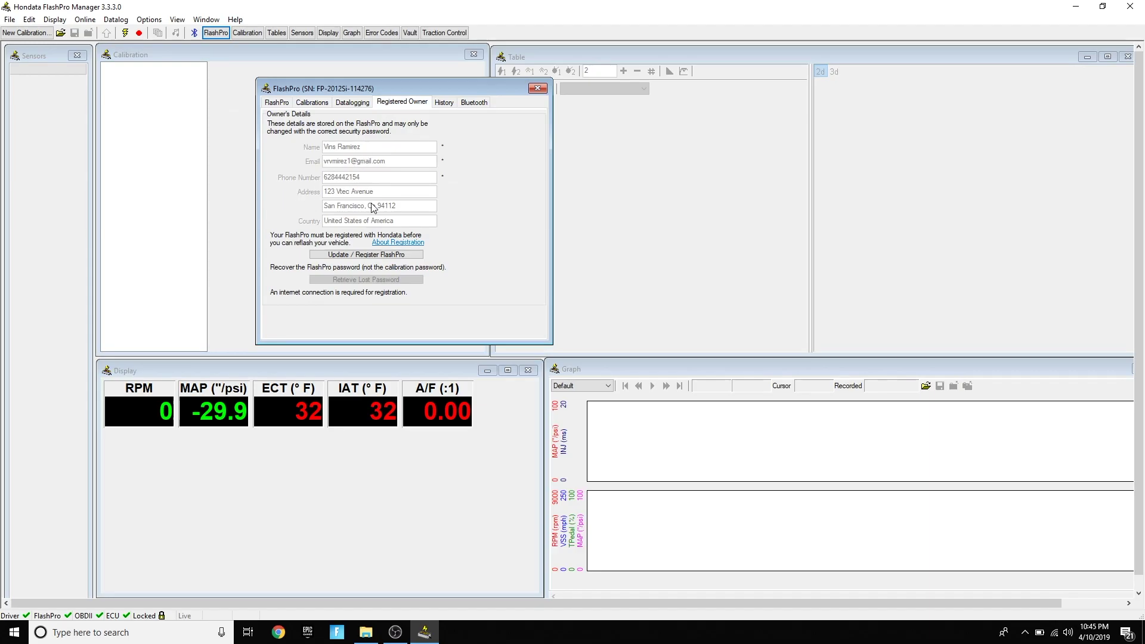
left_click(367, 255)
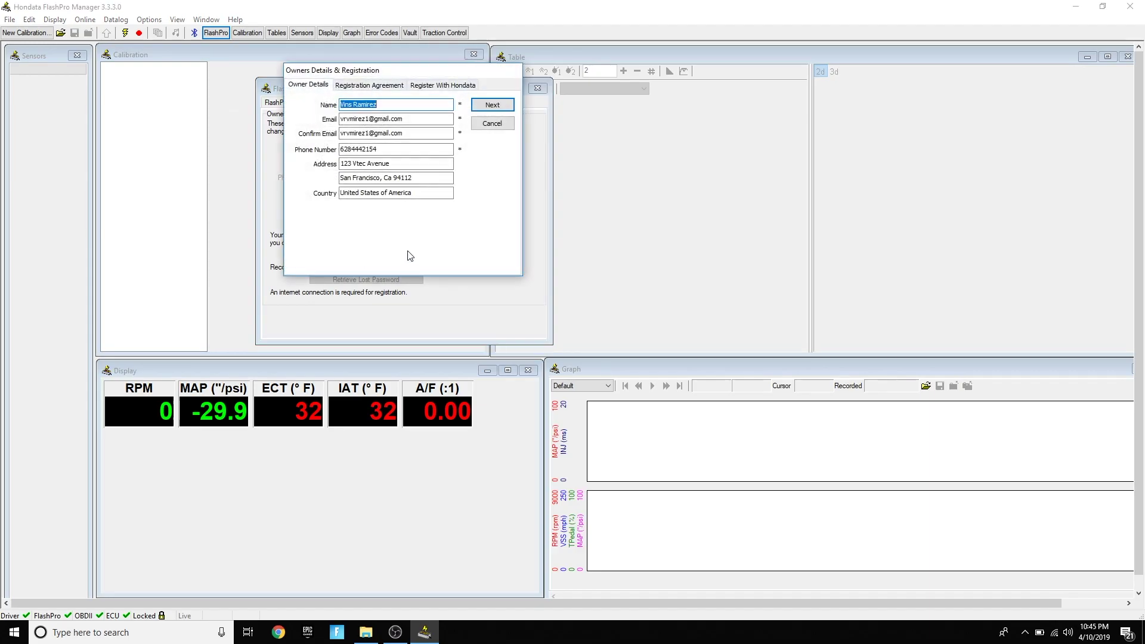
key("Tab")
key("Tab")
key("Tab")
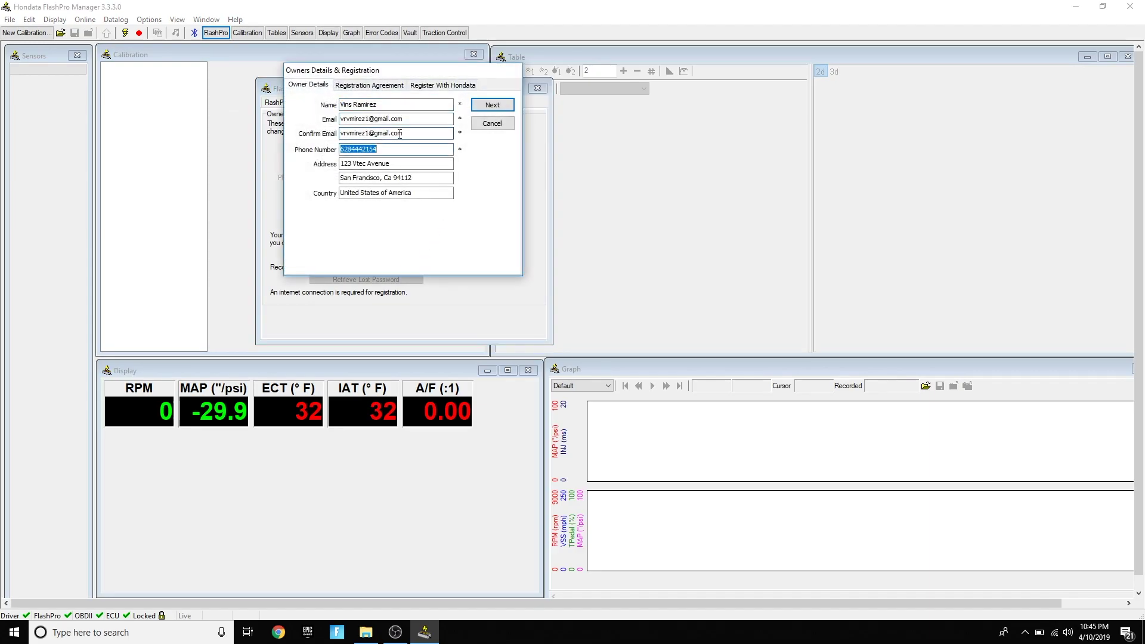
key("Tab")
key("Tab")
key("Tab")
key("Tab")
key("Tab")
key("Tab")
key("Tab")
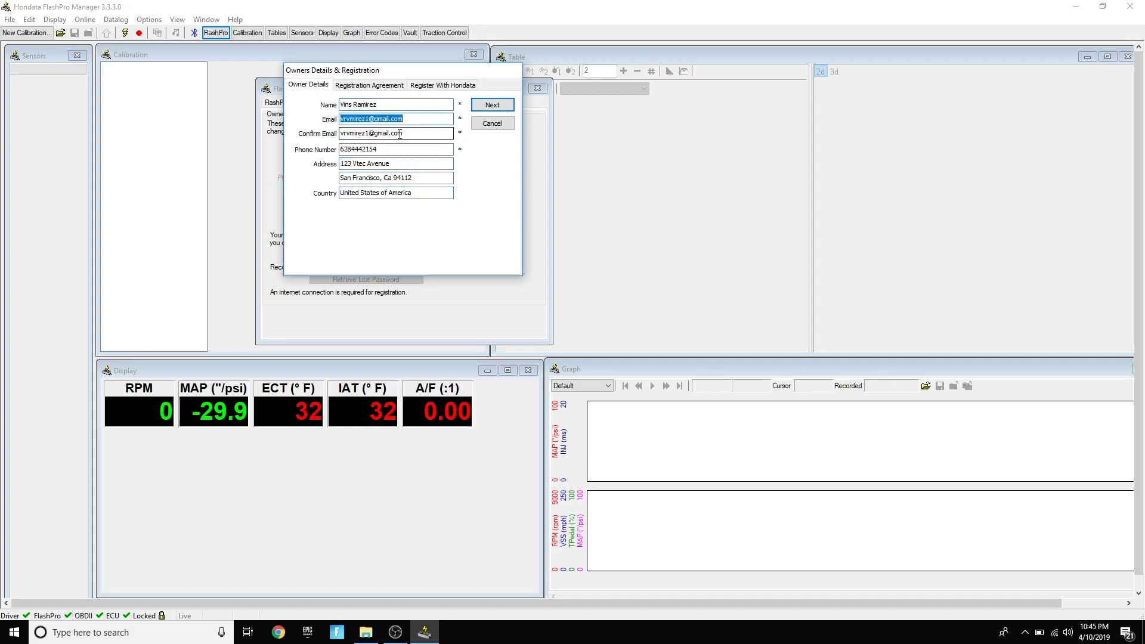
left_click(490, 104)
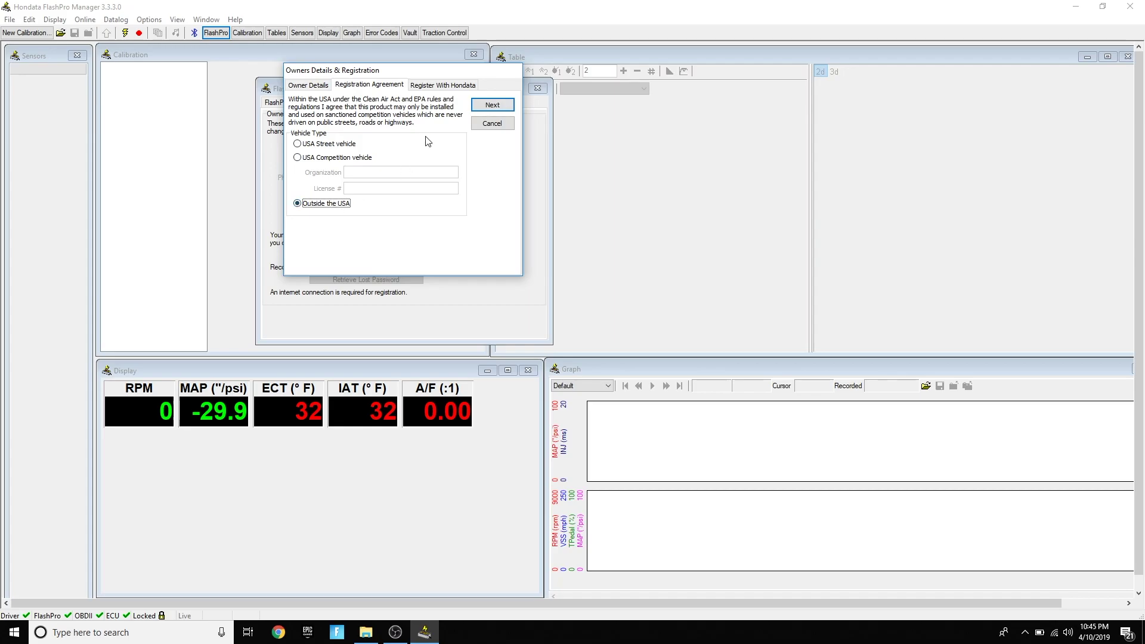
left_click(490, 105)
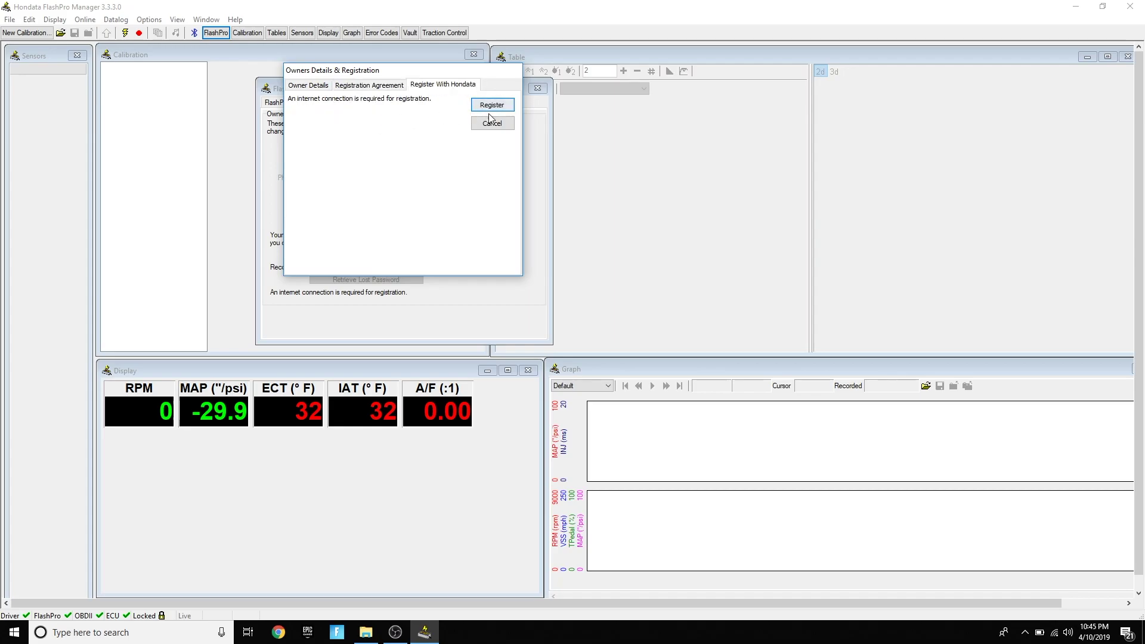
left_click(504, 107)
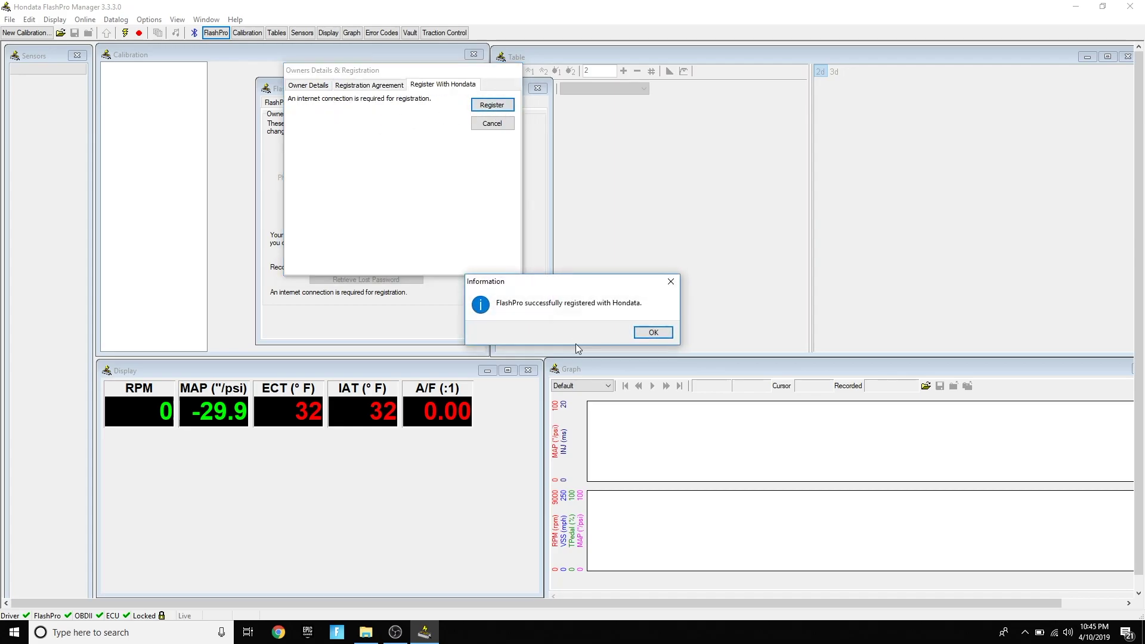
left_click(652, 333)
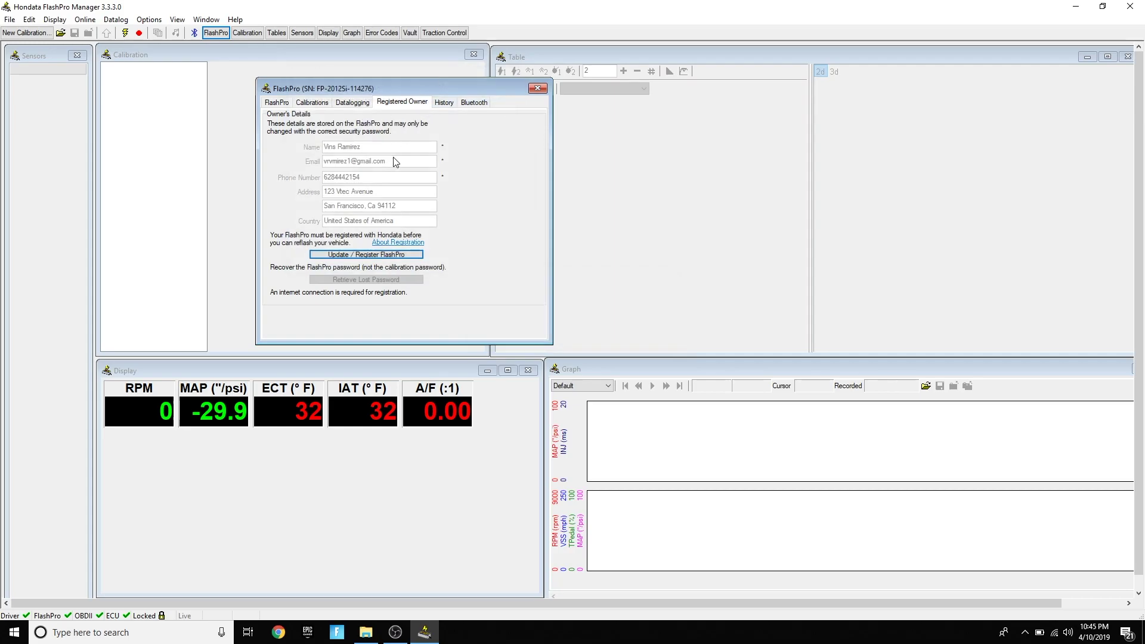
- View the FlashPro Bluetooth settings, then close the FlashPro device window
left_click(477, 106)
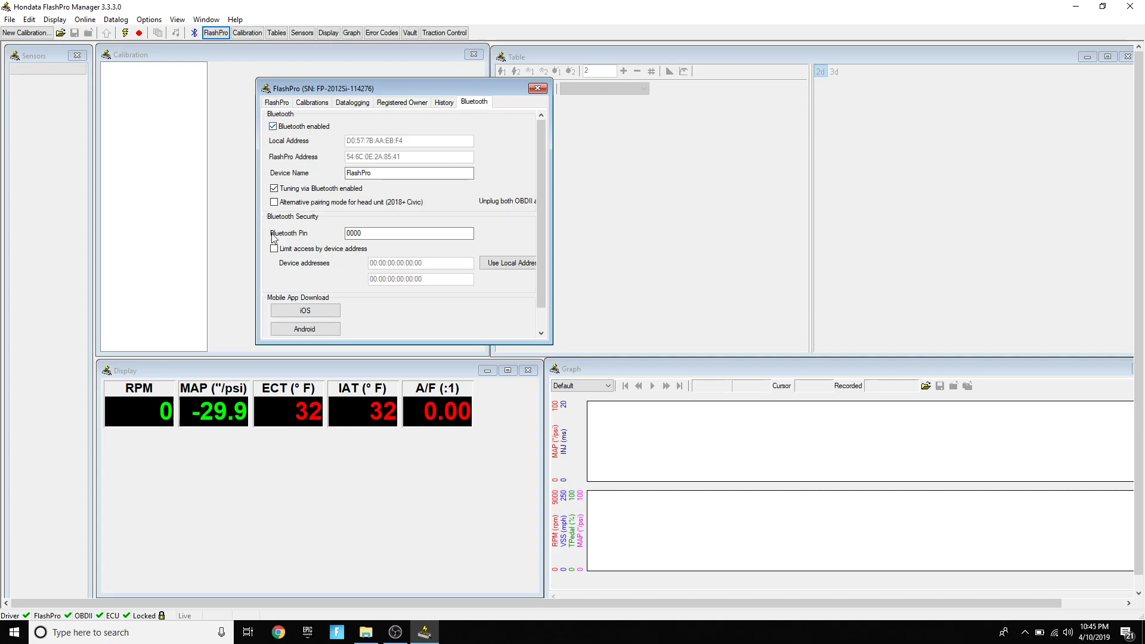
left_click(538, 89)
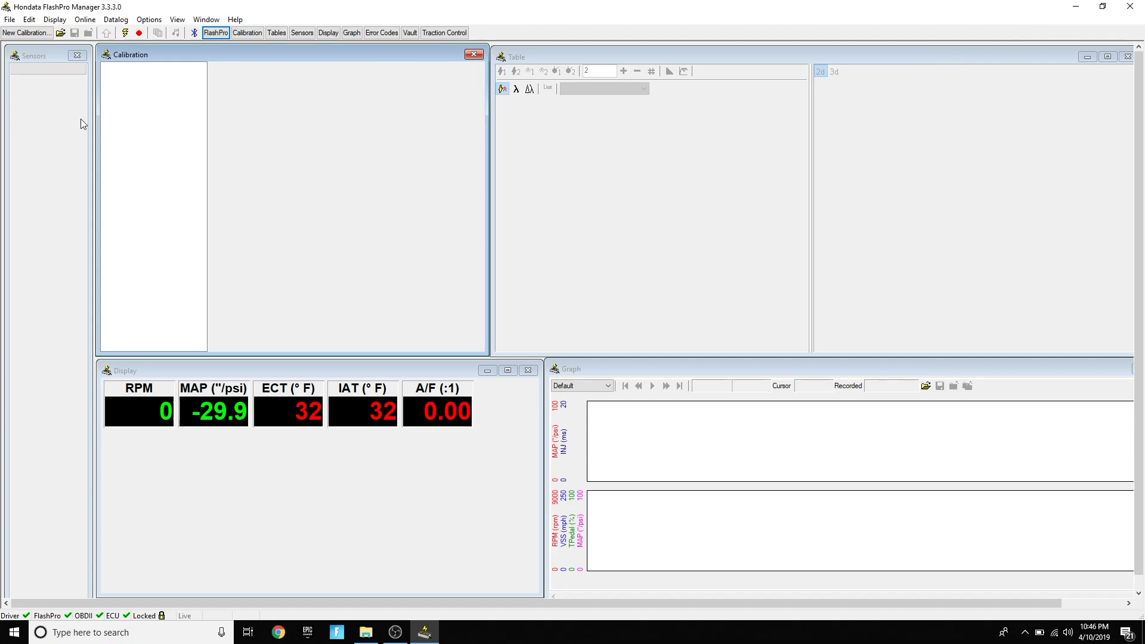
- Start a new calibration with model Civic Si (2012-2015) and vehicle Civic Si 2012 US
left_click(26, 32)
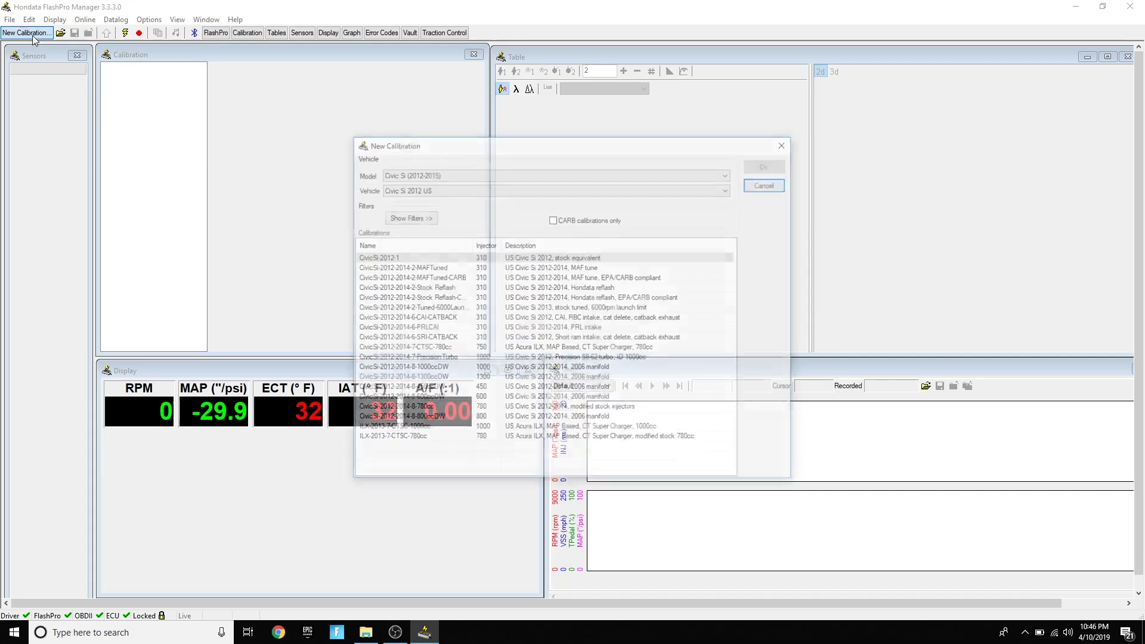
key("Escape")
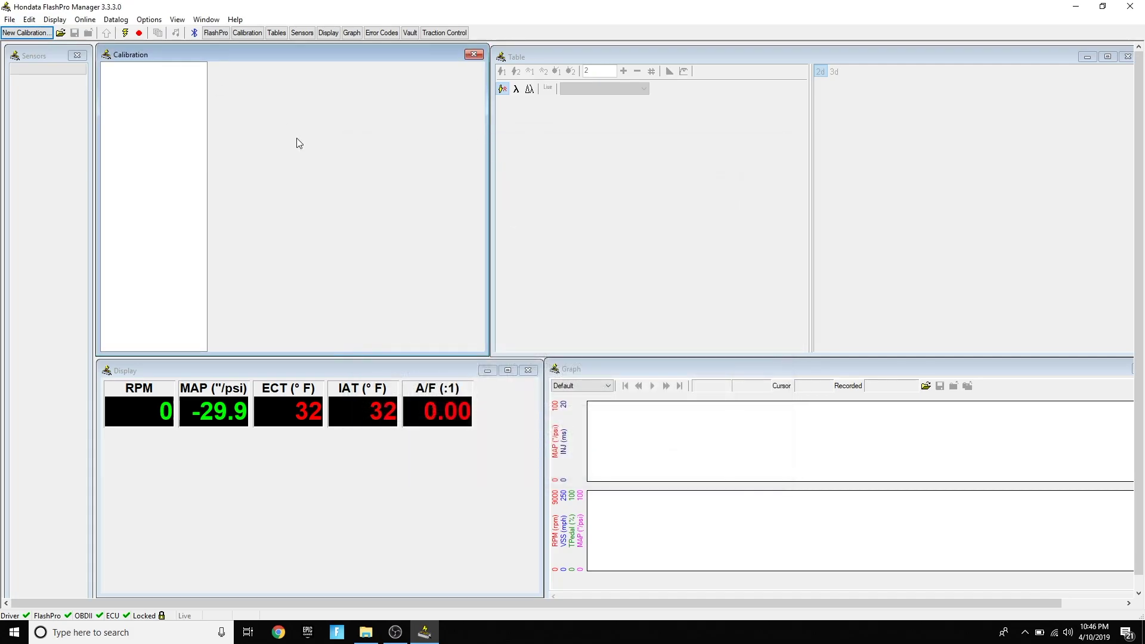
key("ctrl+n")
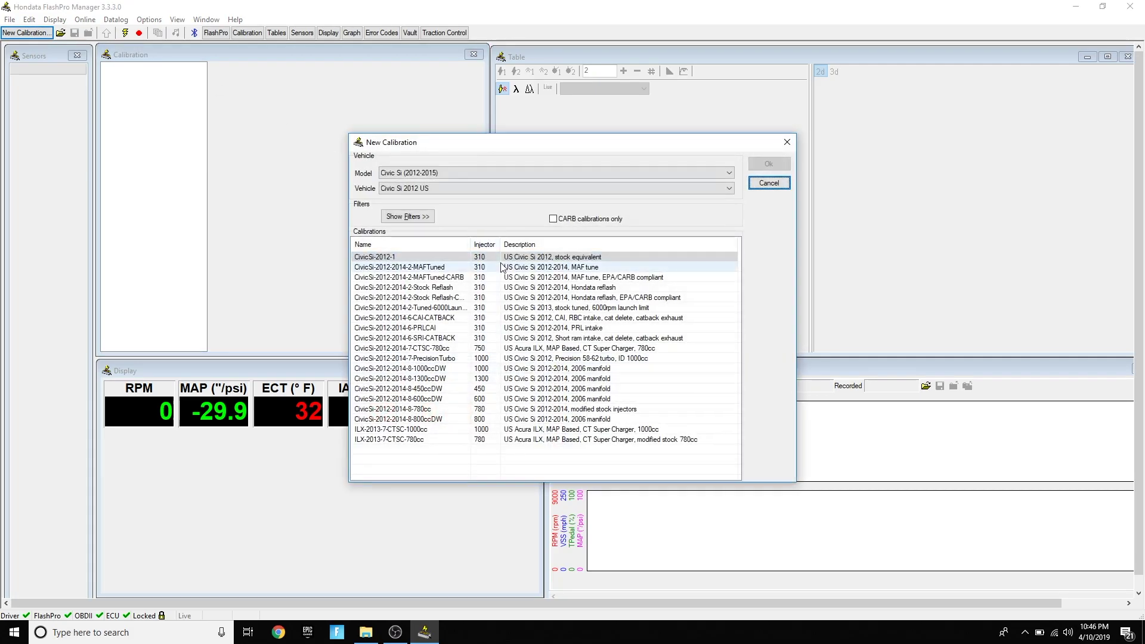
left_click(542, 171)
left_click(542, 171)
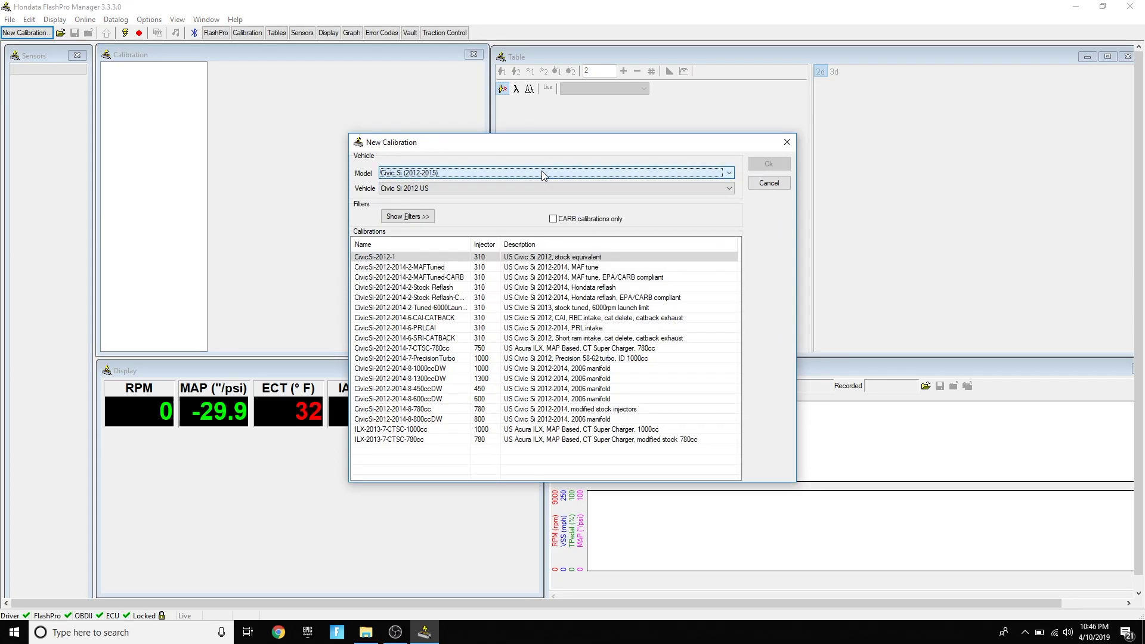
left_click(542, 172)
left_click(470, 246)
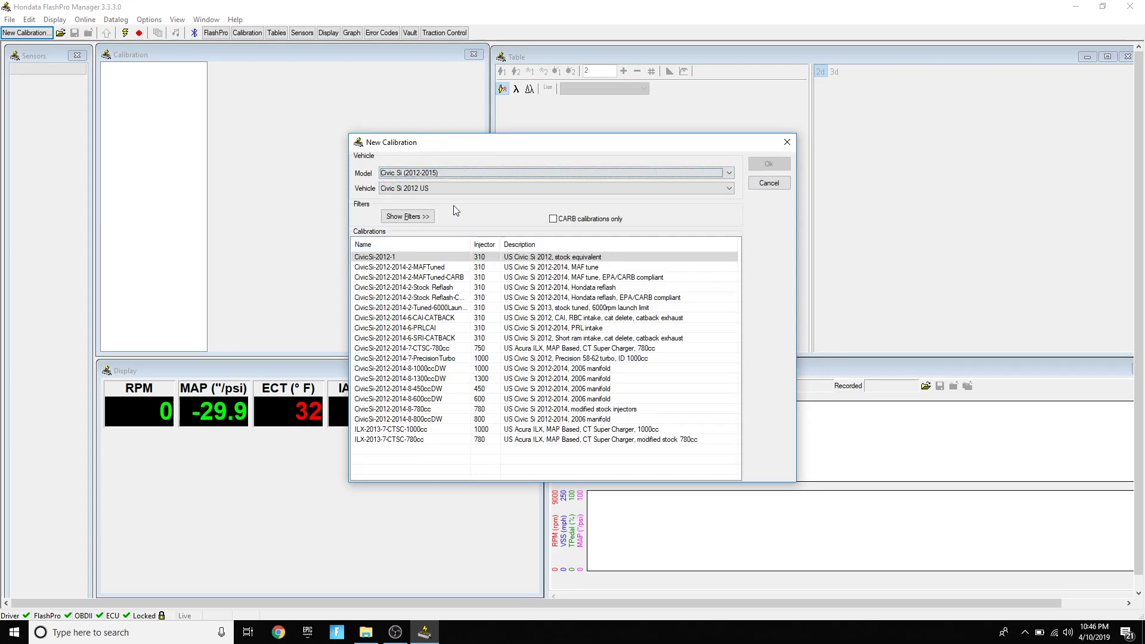
left_click(440, 188)
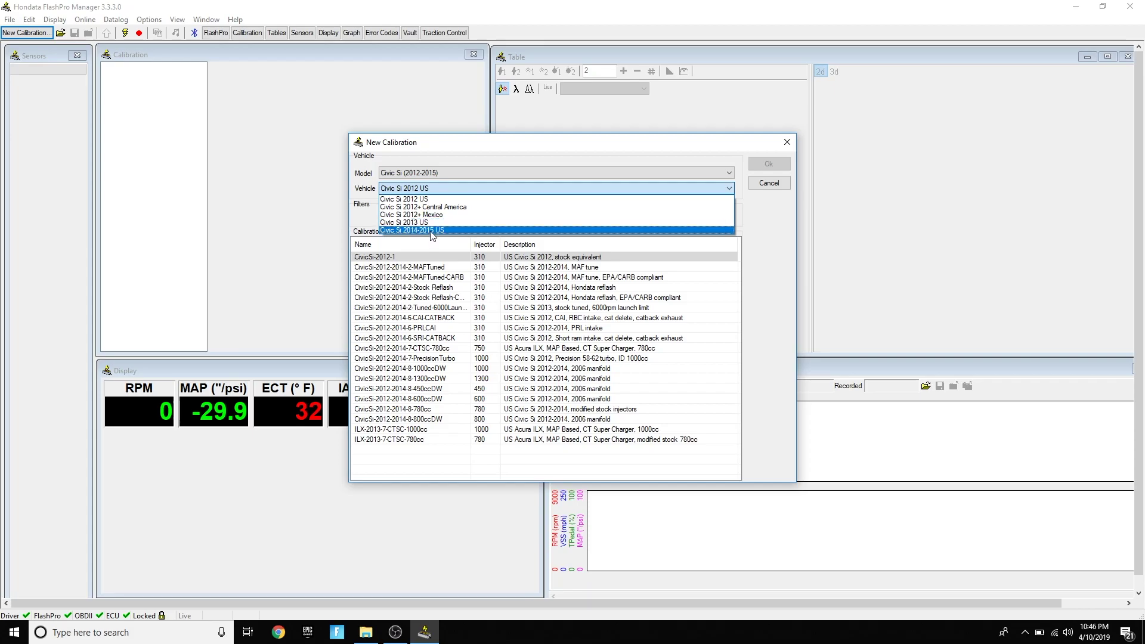
left_click(423, 201)
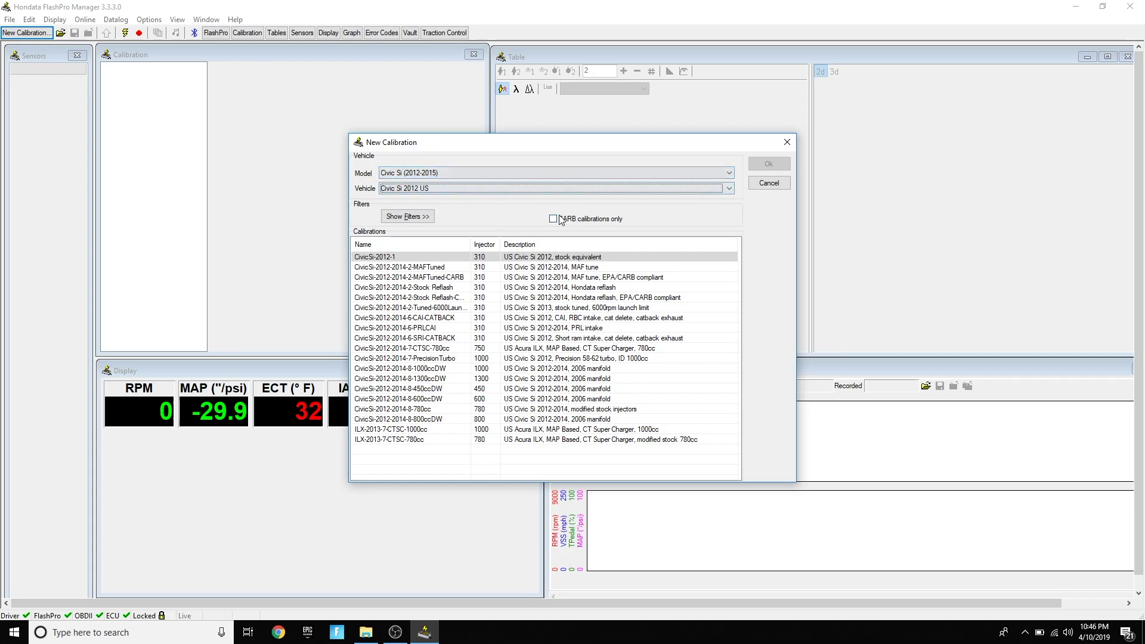
- Choose and load CivicSi-2012-2014-6-CAI-CATBACK as the base calibration
left_click(539, 320)
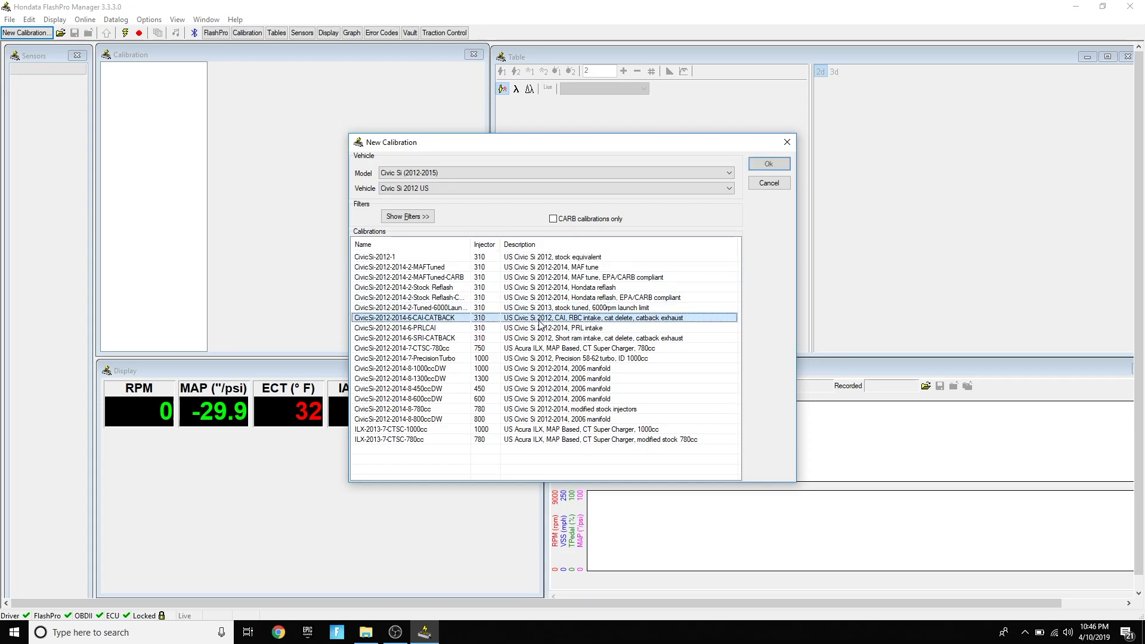
left_click(560, 359)
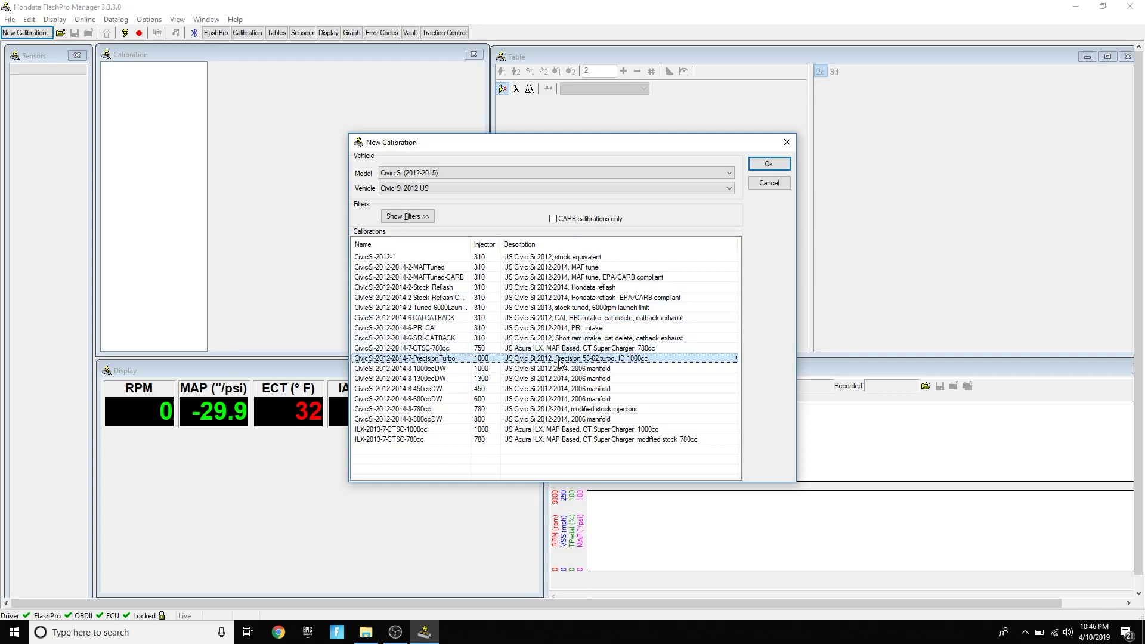
left_click(553, 319)
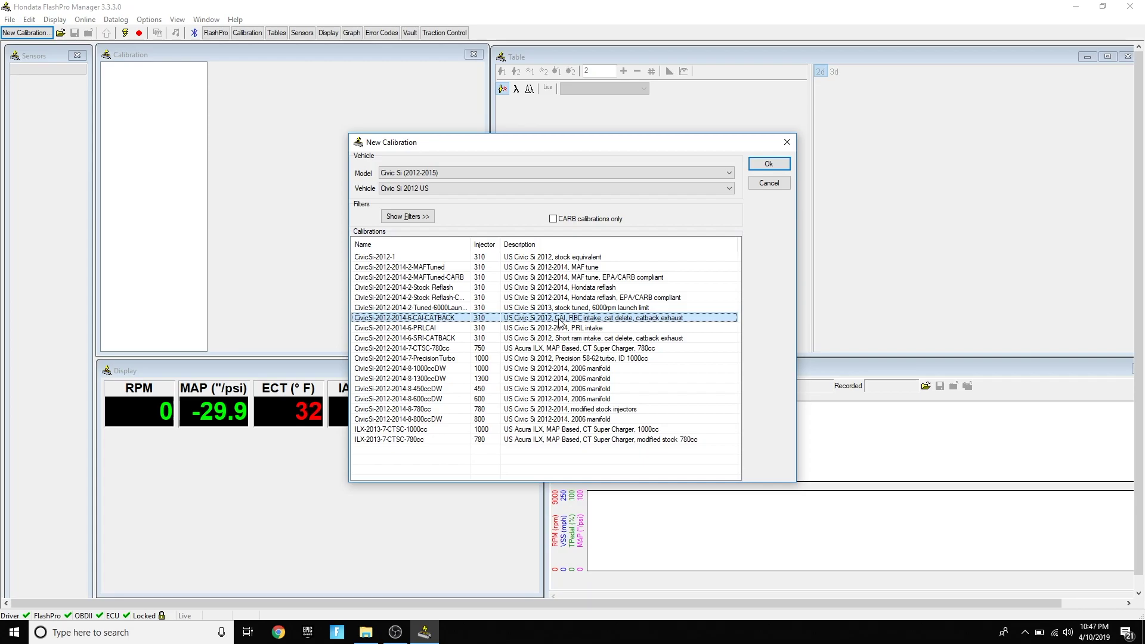
double_click(560, 323)
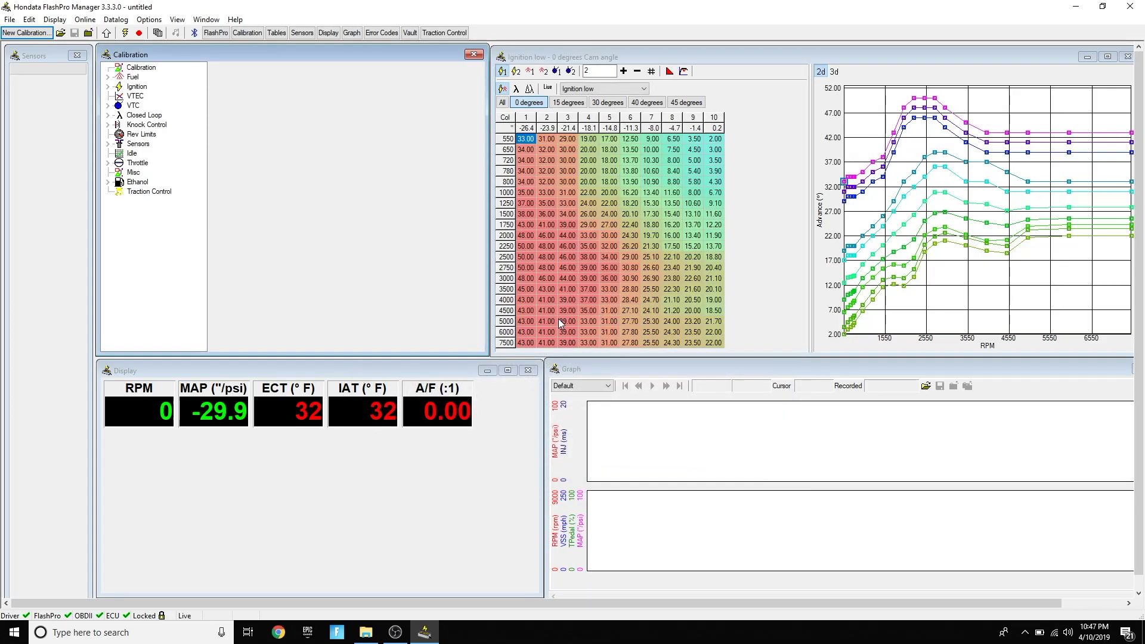
- Step through the Ignition high, Fuel high and Cam angle high tables, then show the calibration notes
left_click(516, 72)
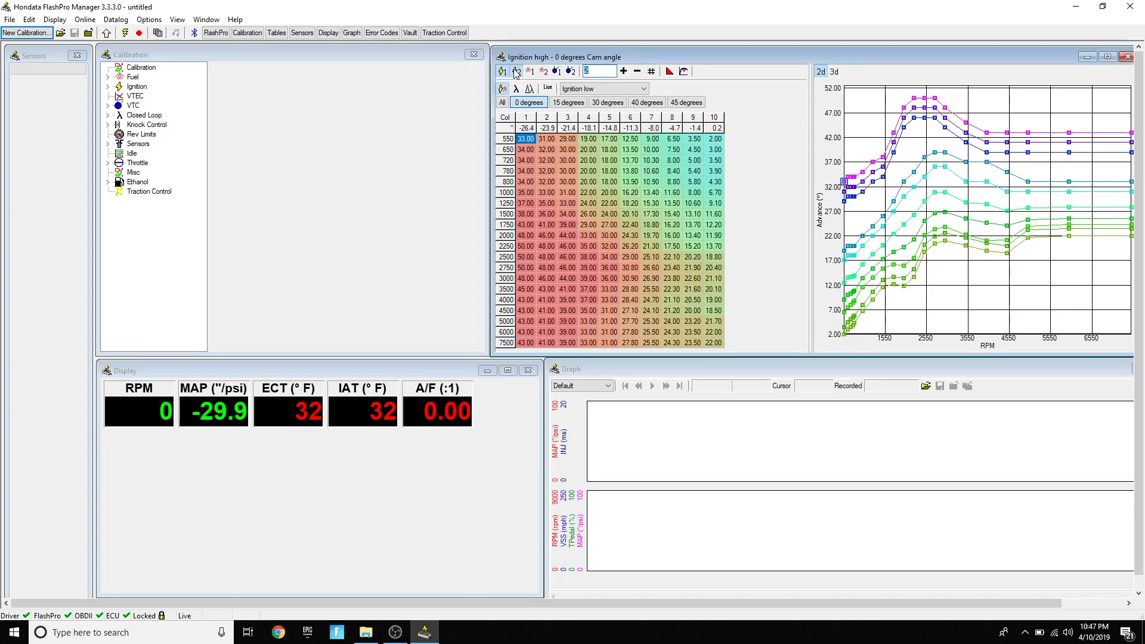
left_click(544, 72)
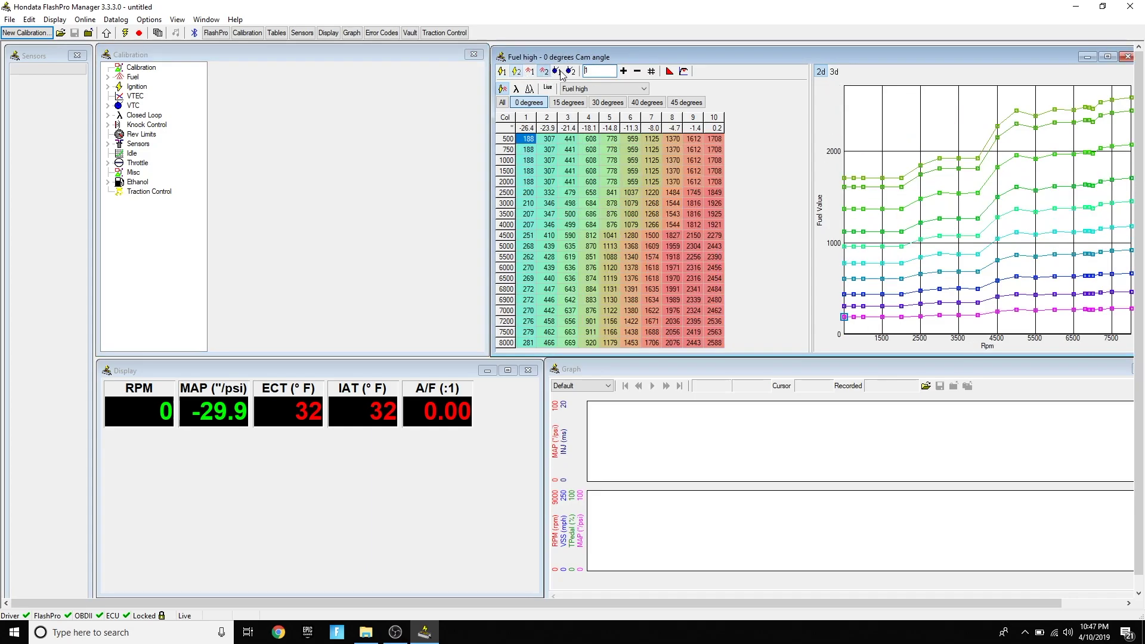
left_click(571, 72)
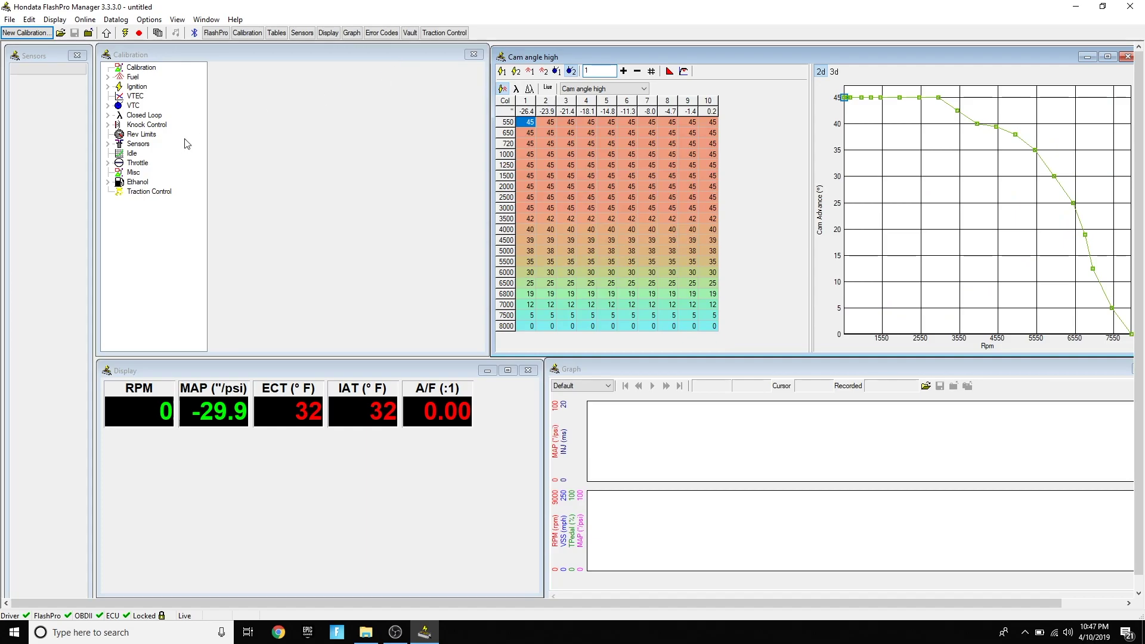
left_click(156, 209)
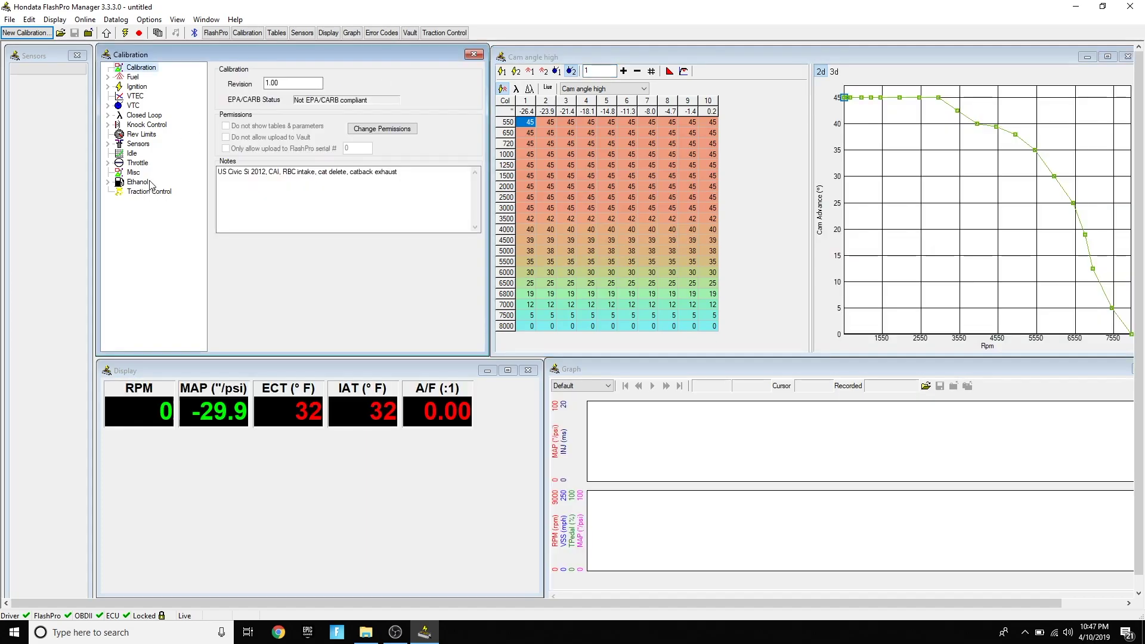
- In Rev Limits, change the rev limiter field from 7500 to 7600 rpm
left_click(146, 136)
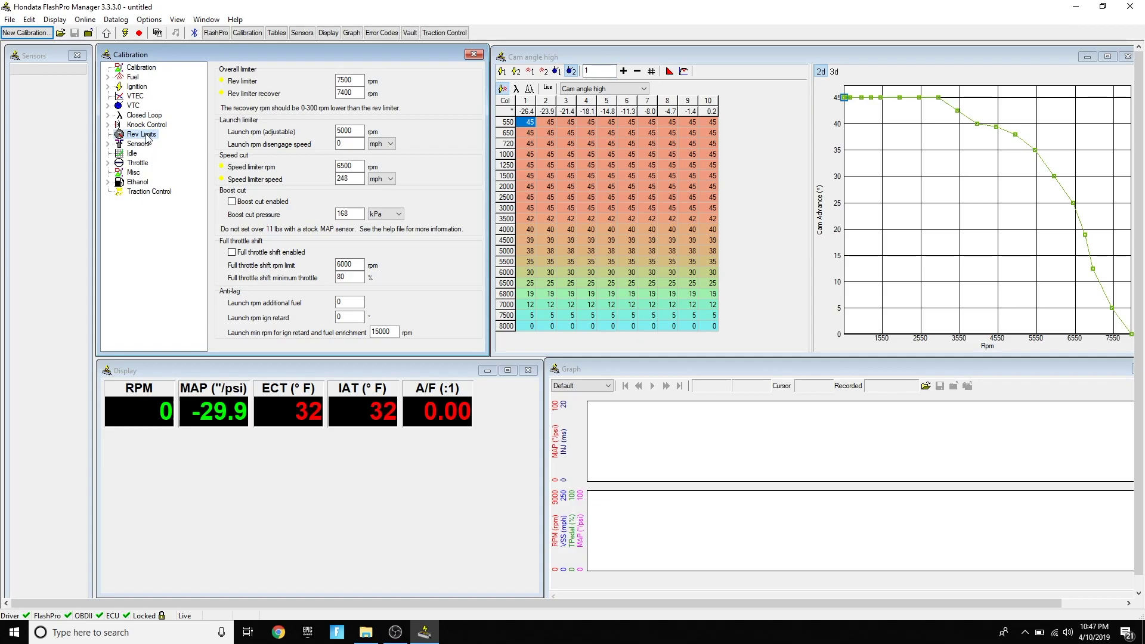
double_click(345, 80)
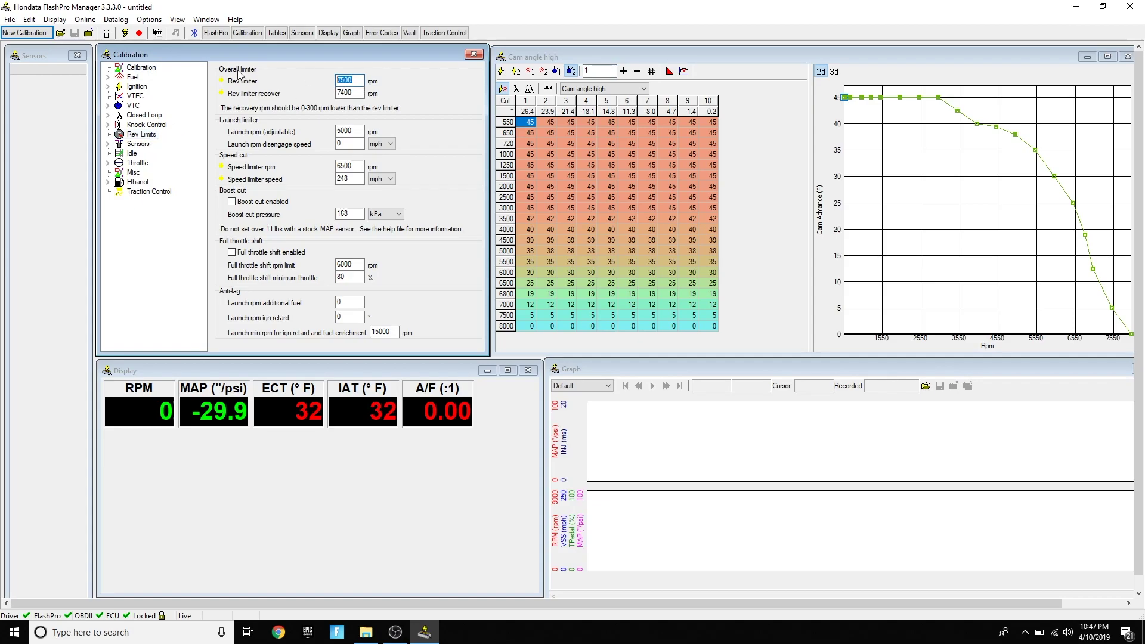
type("7")
key("Tab")
key("Tab")
key("Tab")
key("Tab")
key("Tab")
key("shift+Tab")
key("shift+Tab")
key("shift+Tab")
left_click(135, 173)
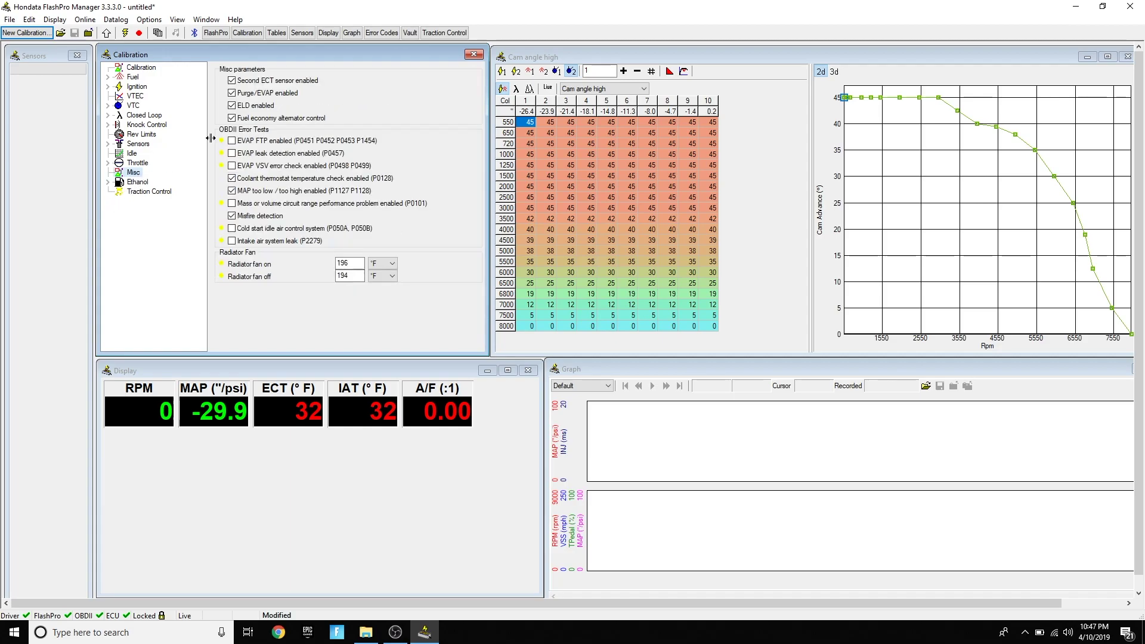
- Untick fuel economy alternator control and set the radiator fan on temperature to 196
left_click(248, 119)
double_click(349, 263)
type("196")
- Browse the Knock Control, Closed Loop, Ignition and Fuel settings
double_click(156, 126)
double_click(144, 115)
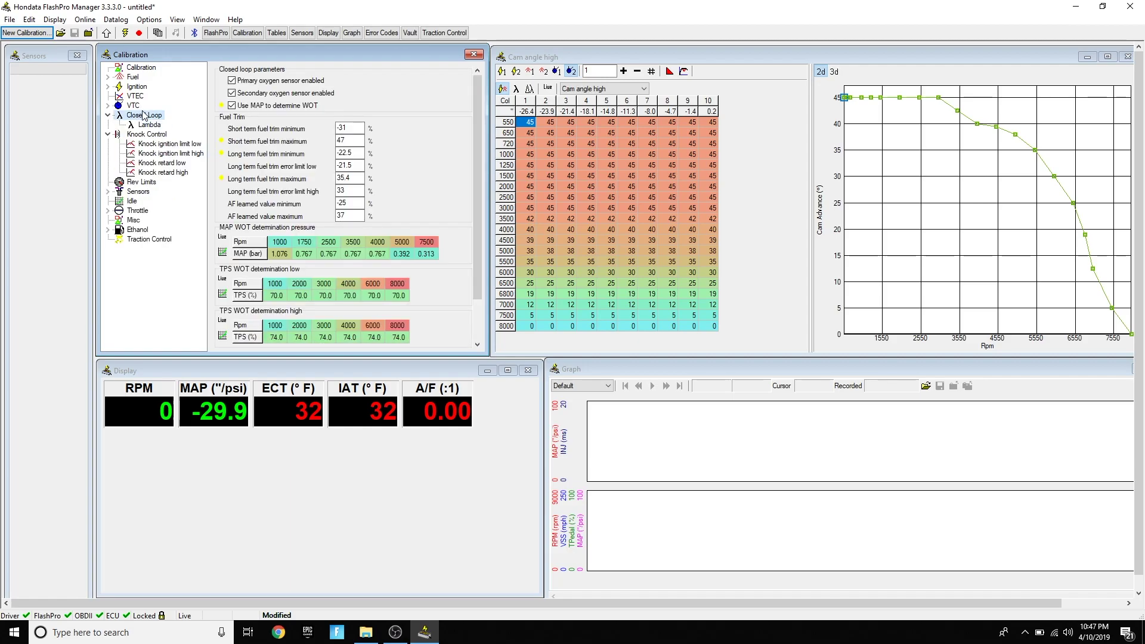
double_click(136, 87)
double_click(133, 77)
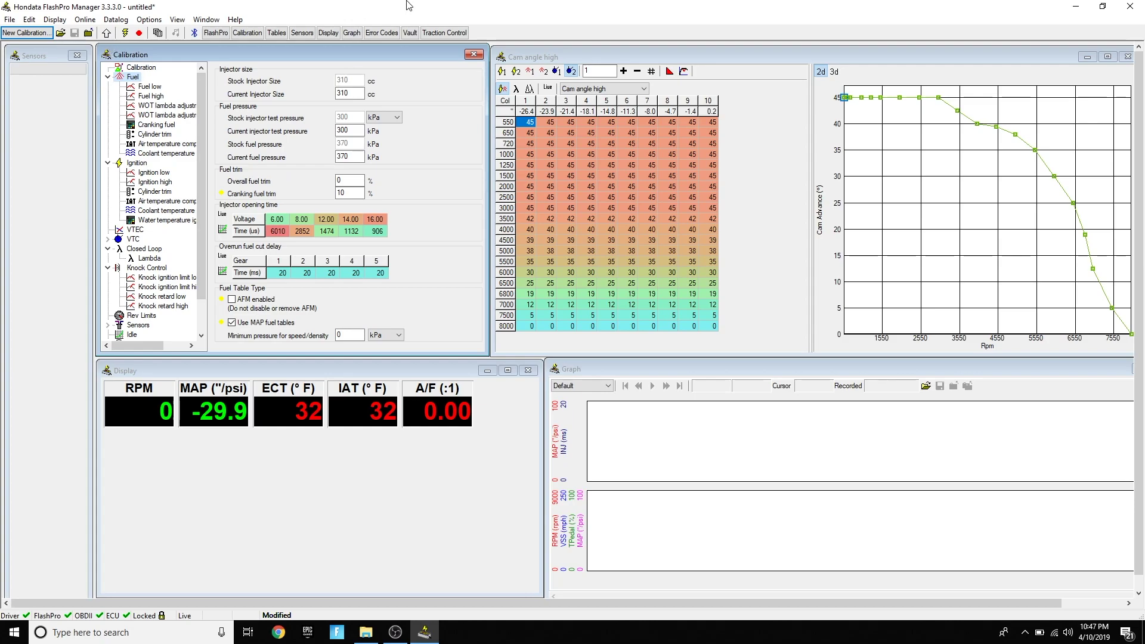
left_click(10, 19)
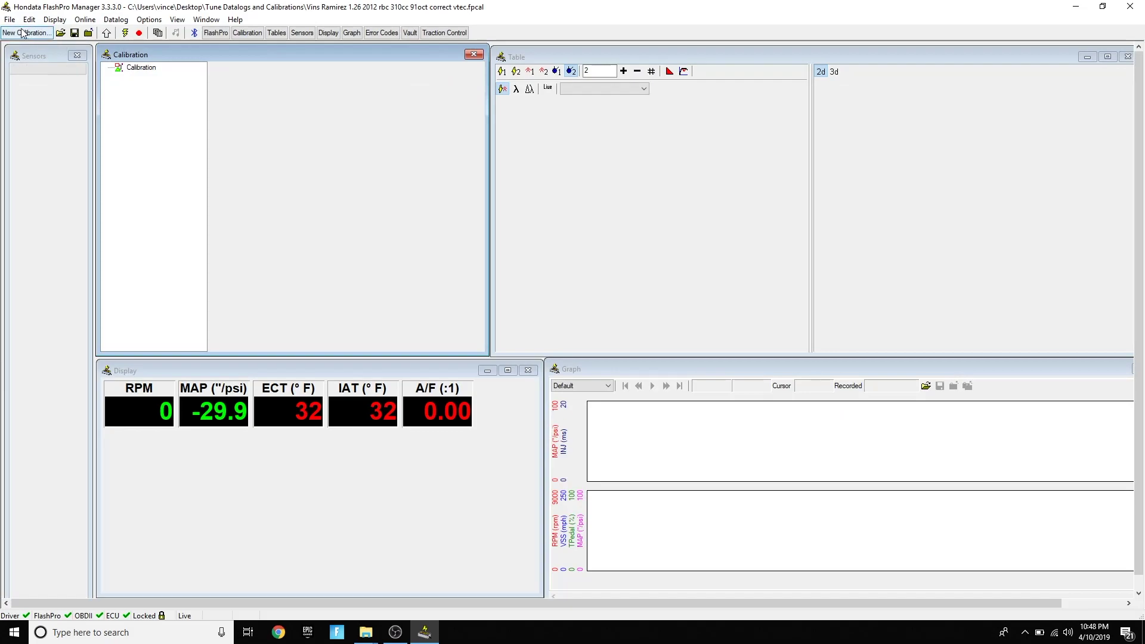
- Review the loaded 1.26 calibration's revision and notes, then upload it to the ECU
left_click(10, 19)
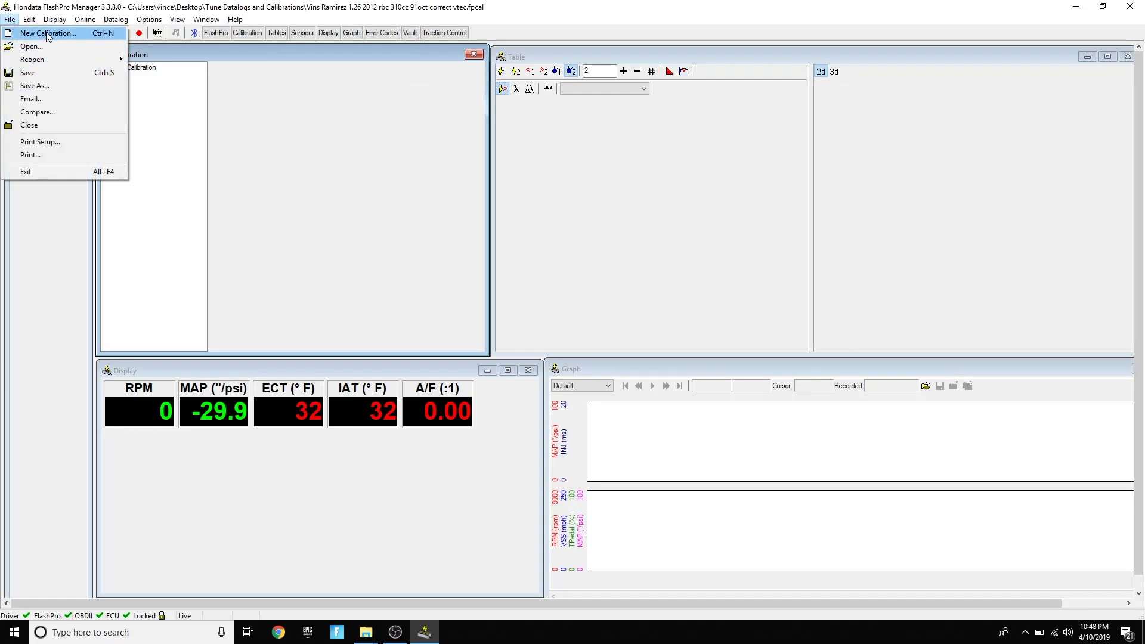
left_click(297, 129)
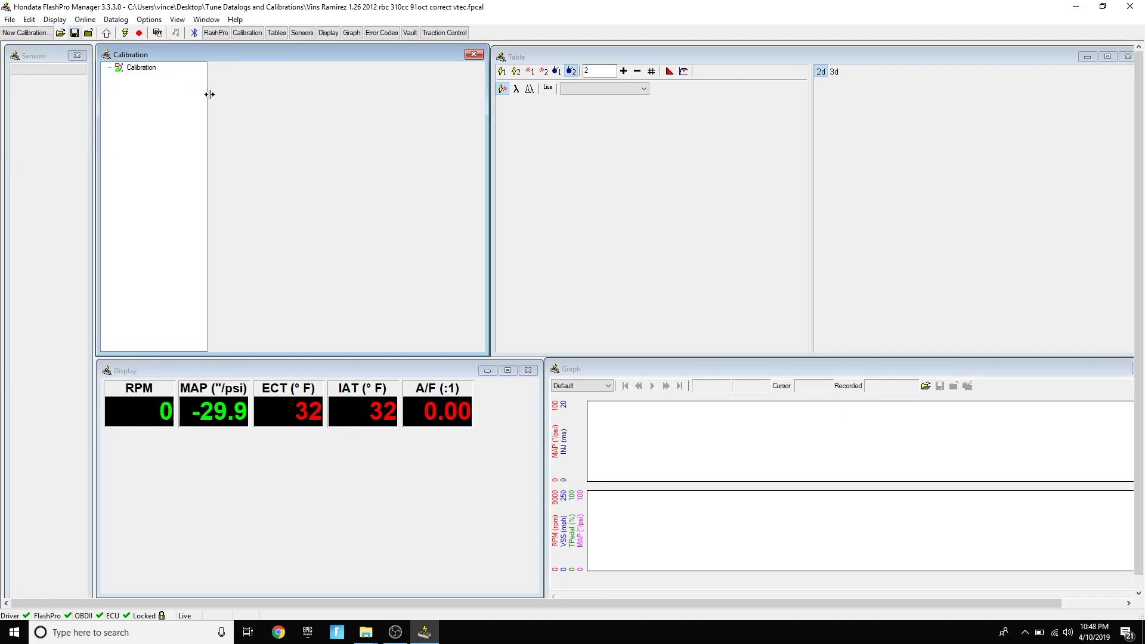
left_click(142, 68)
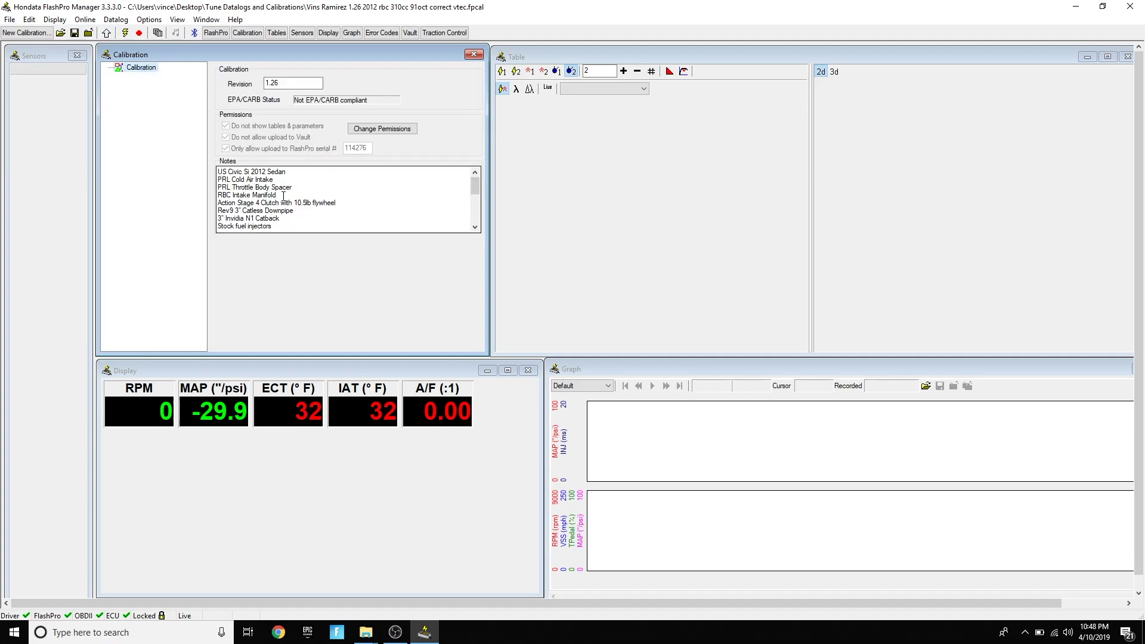
scroll(299, 212, "down", 2)
scroll(299, 212, "up", 2)
scroll(323, 228, "down", 3)
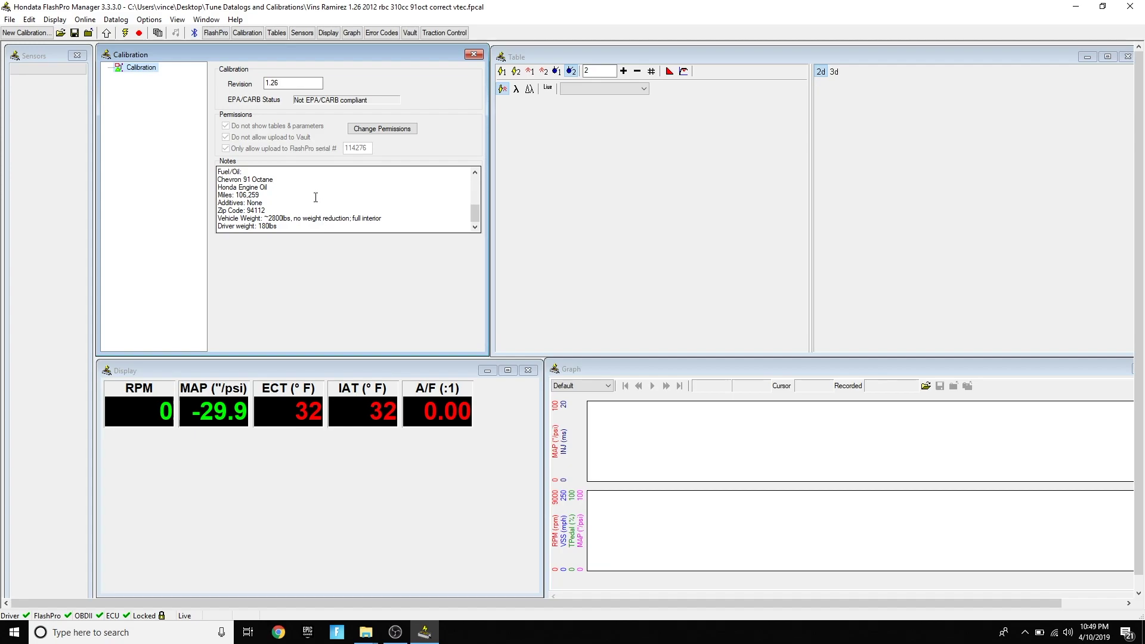
scroll(316, 197, "up", 3)
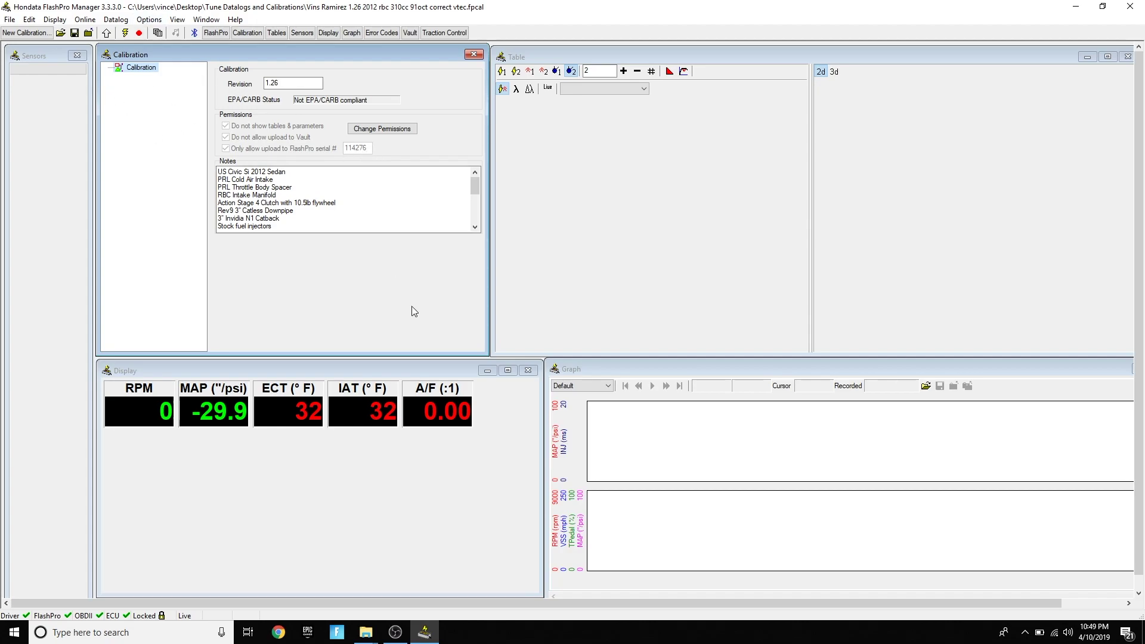
left_click(107, 34)
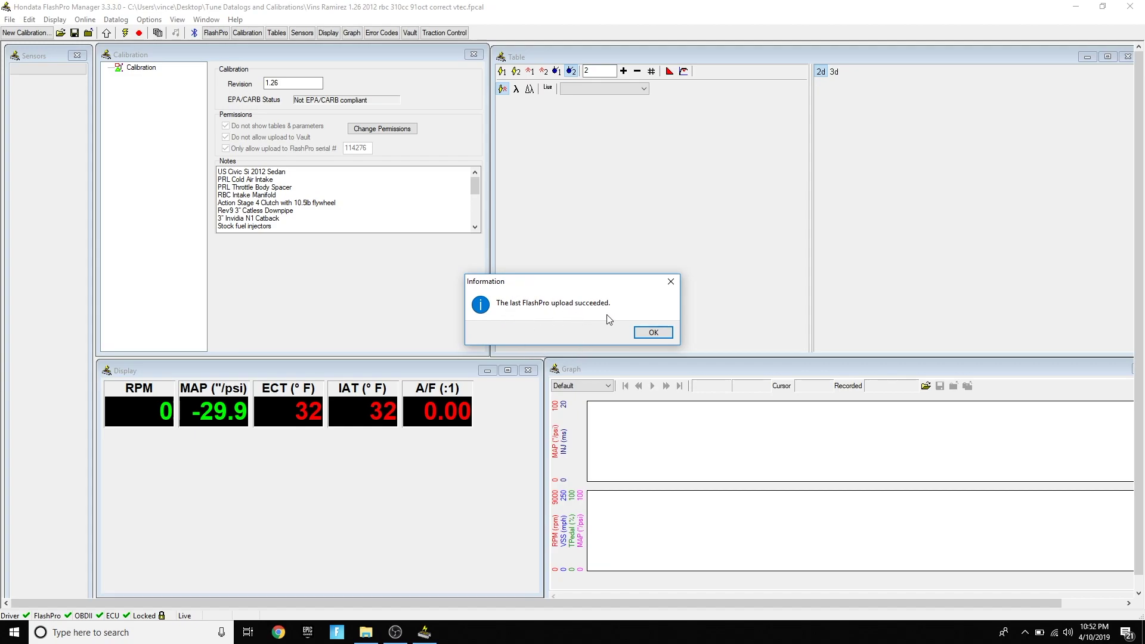
- Acknowledge the upload success message and bring the graph panel into focus
left_click(655, 335)
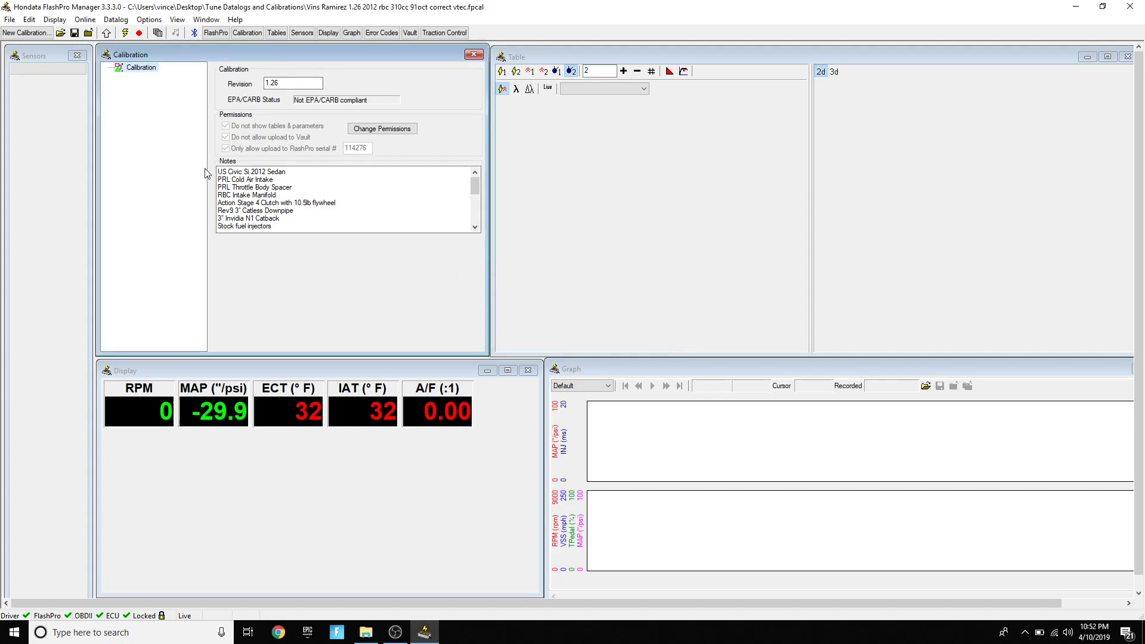
left_click(993, 429)
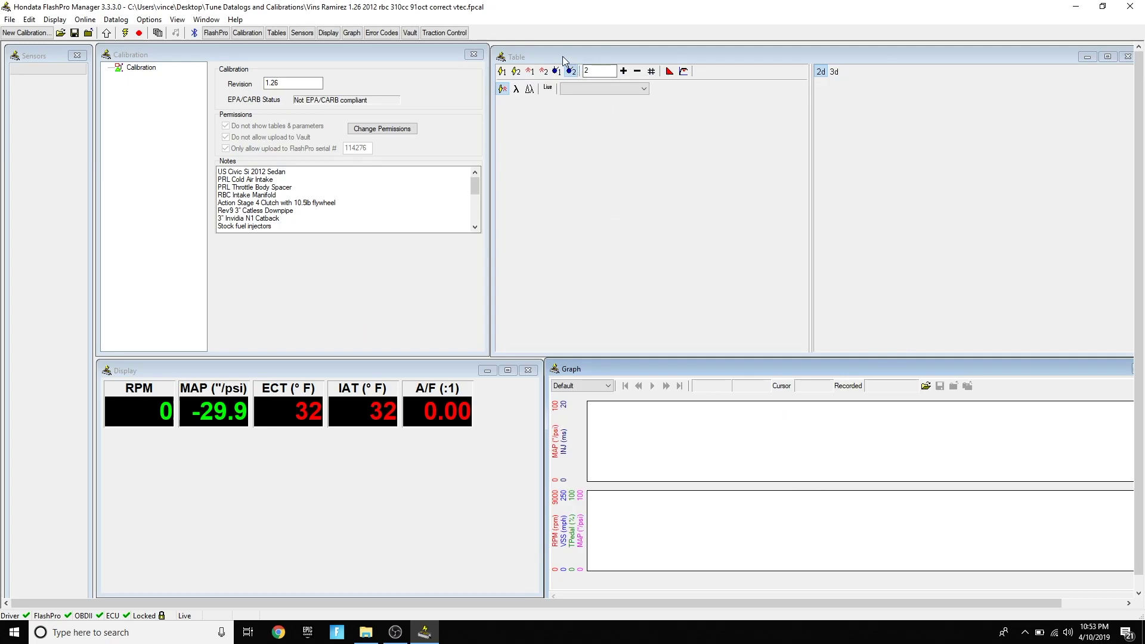
left_click_drag(563, 56, 563, 55)
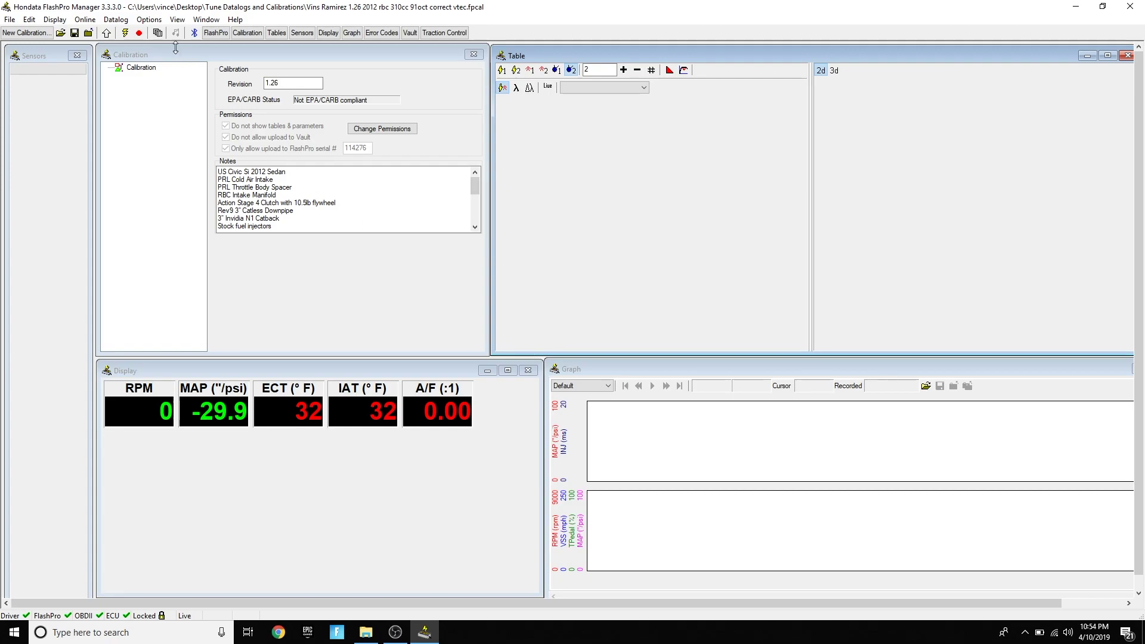
- Record a live datalog while marking points on the graph and noting injector duty cycle
left_click(139, 33)
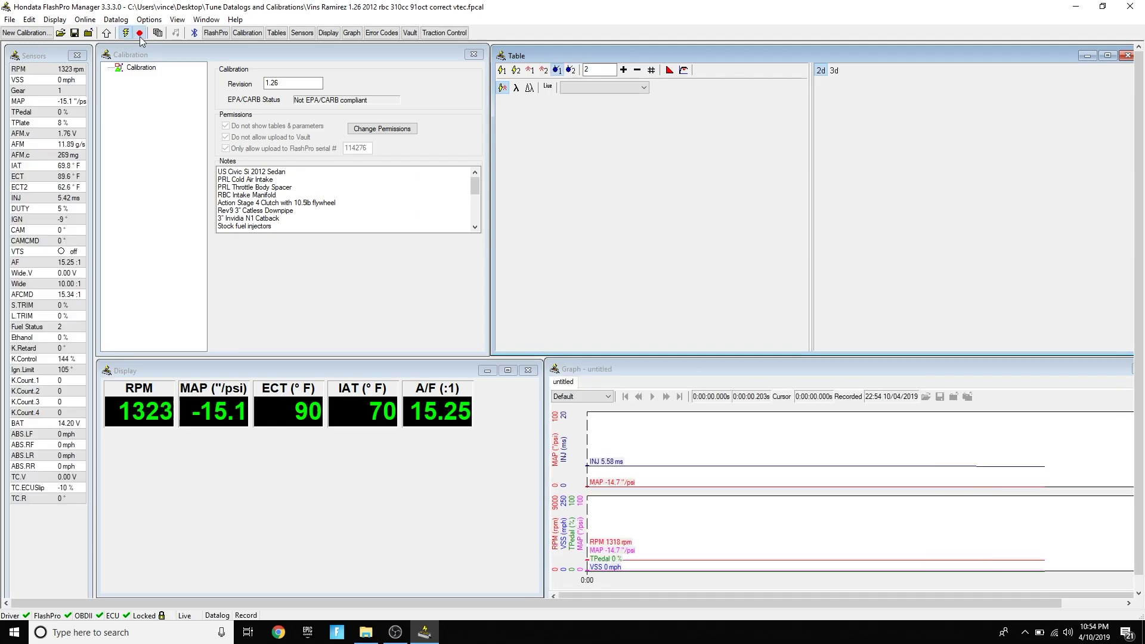
left_click(634, 455)
left_click(759, 454)
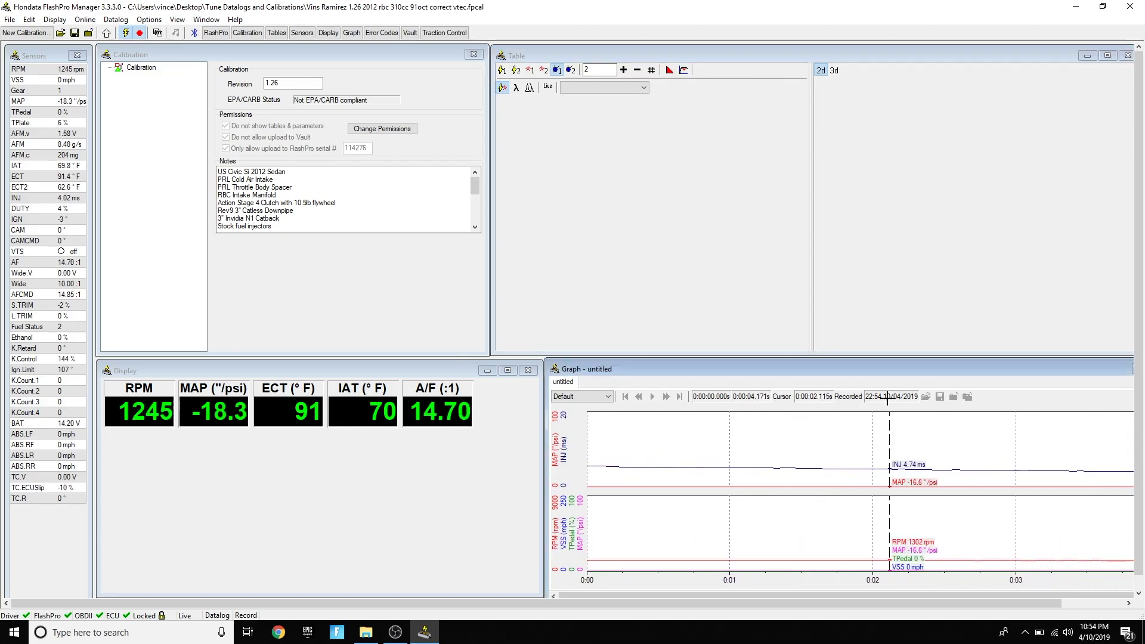
left_click(590, 417)
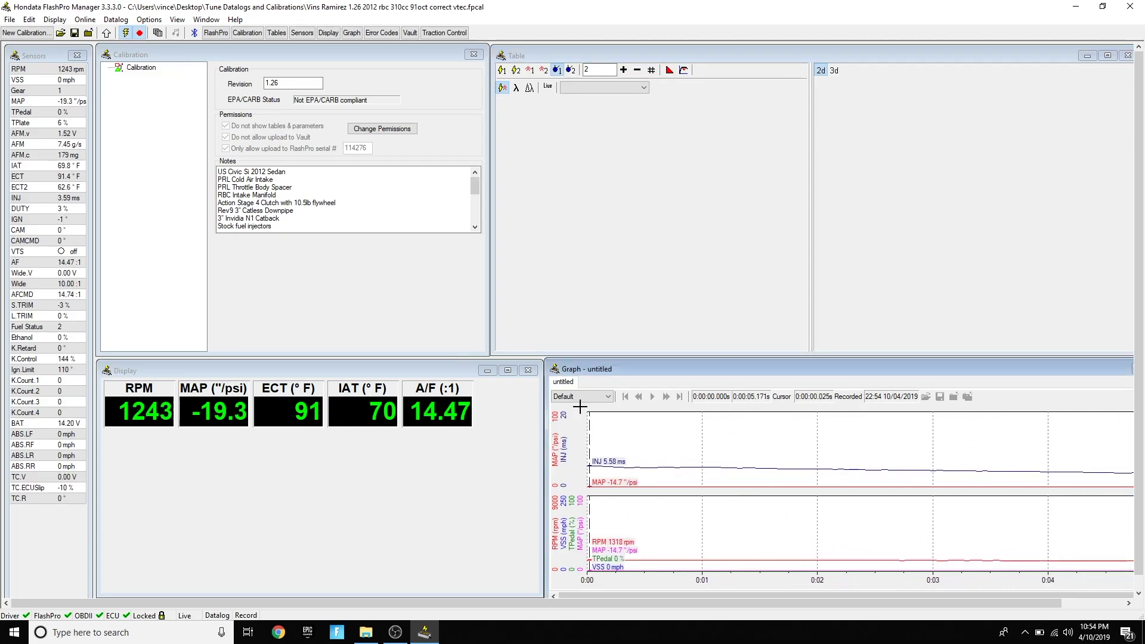
left_click(67, 210)
left_click(203, 463)
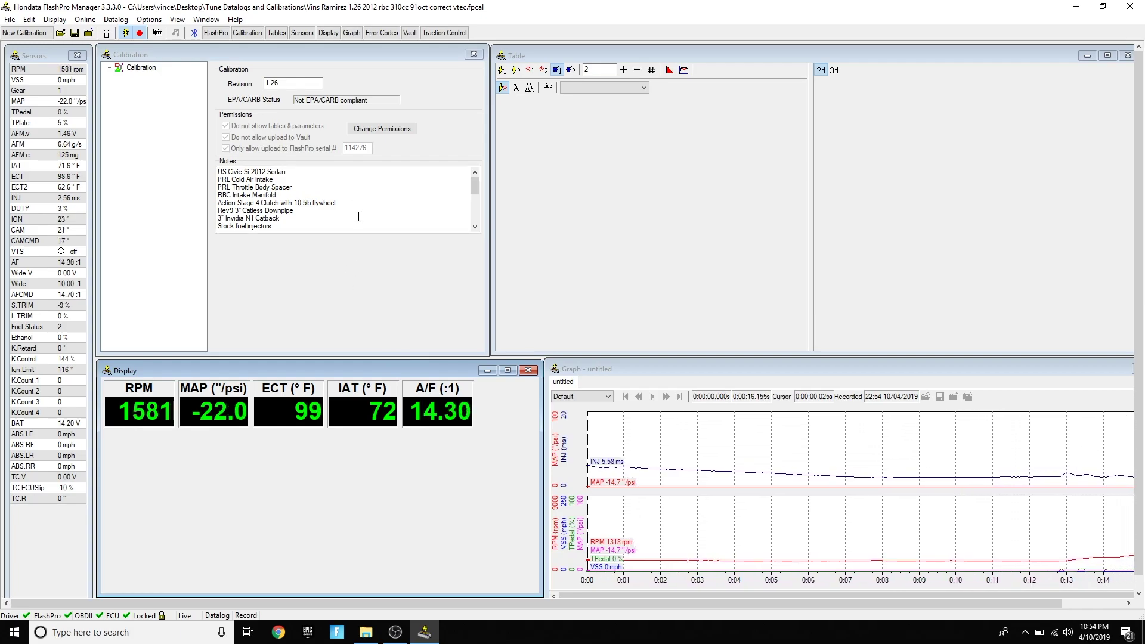
- Stop the recording and live datalogging, leaving a 19.9-second untitled log
left_click(140, 34)
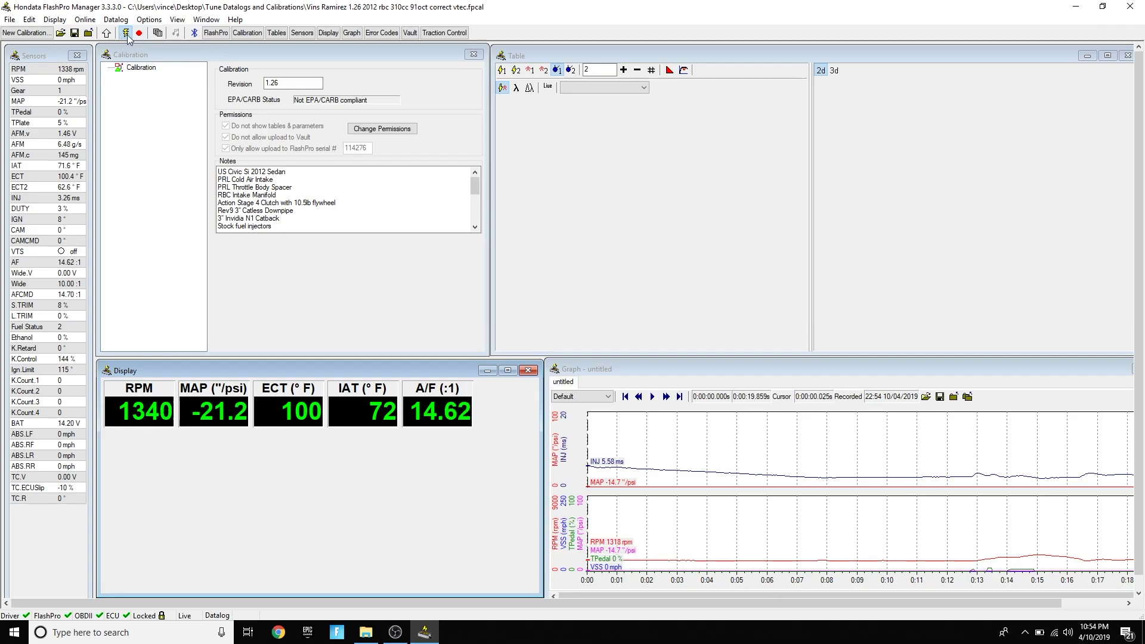
left_click(126, 34)
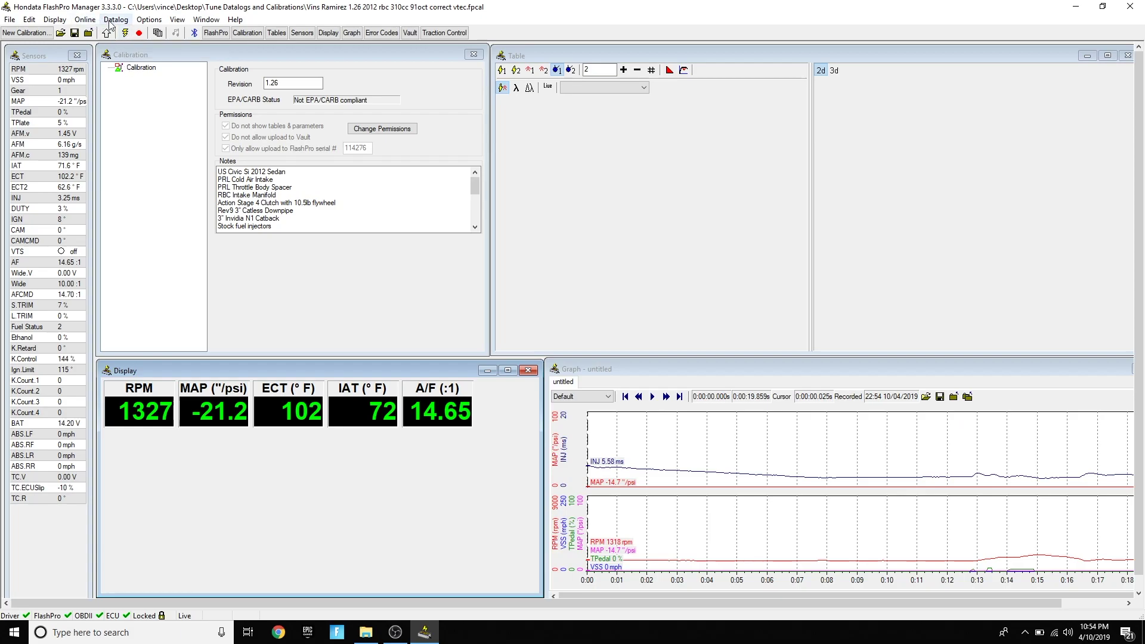
left_click(118, 20)
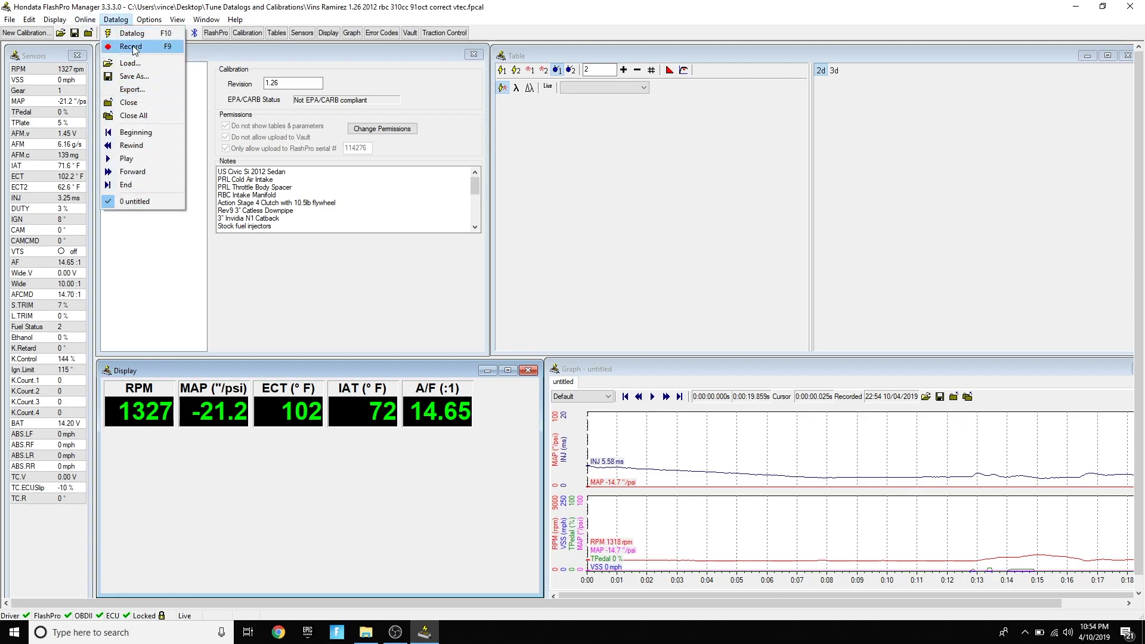
- Save the 19.9-second live log to the Desktop as 'Datalog 1'
left_click(151, 77)
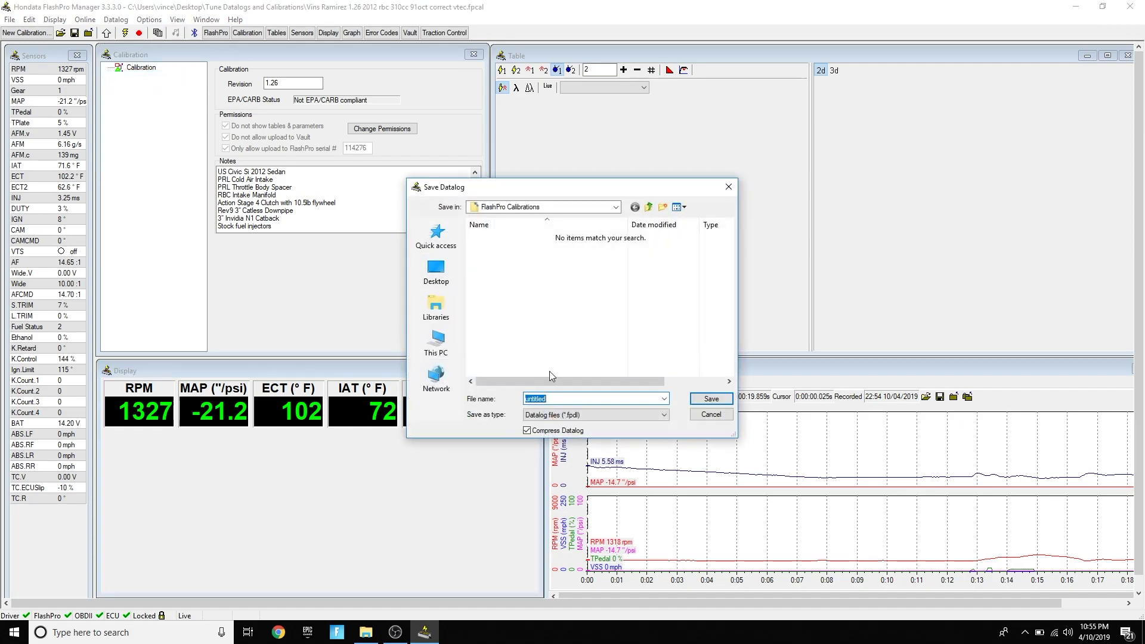
type("Datalog 1")
left_click(436, 271)
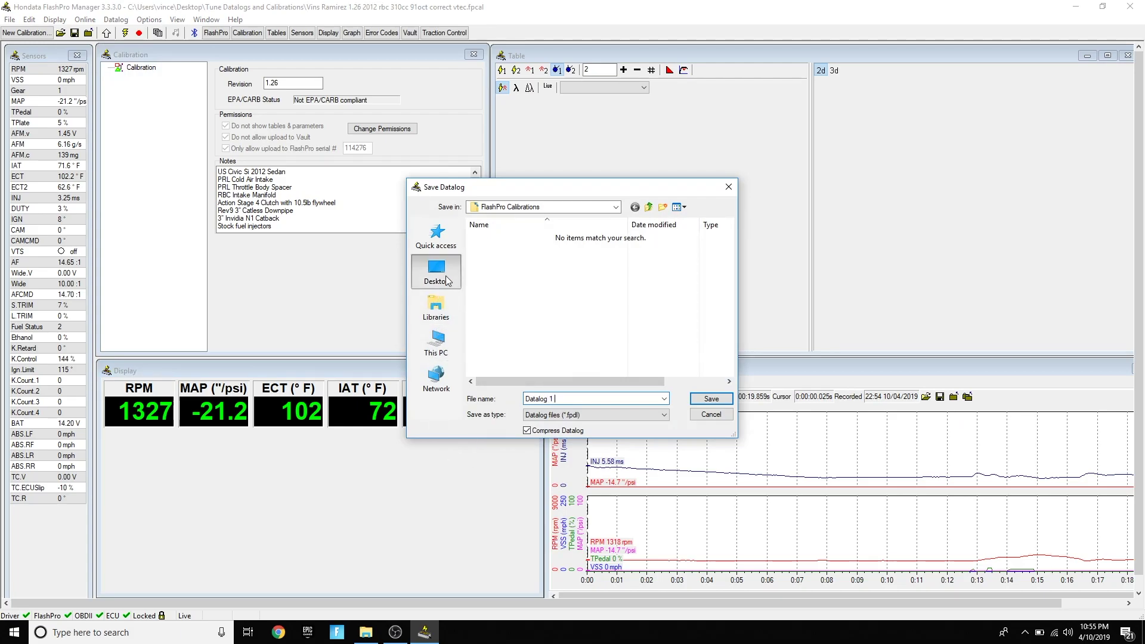
left_click(705, 397)
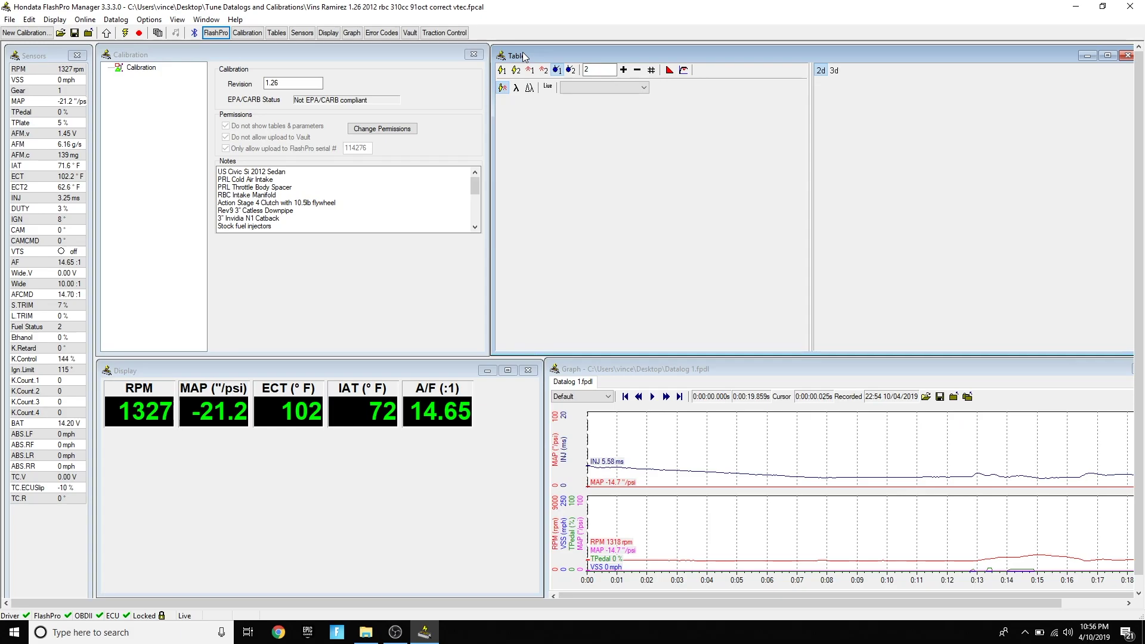
- Close FlashPro Manager, leaving the desktop showing the Datalog 1 file
left_click_drag(523, 52, 523, 52)
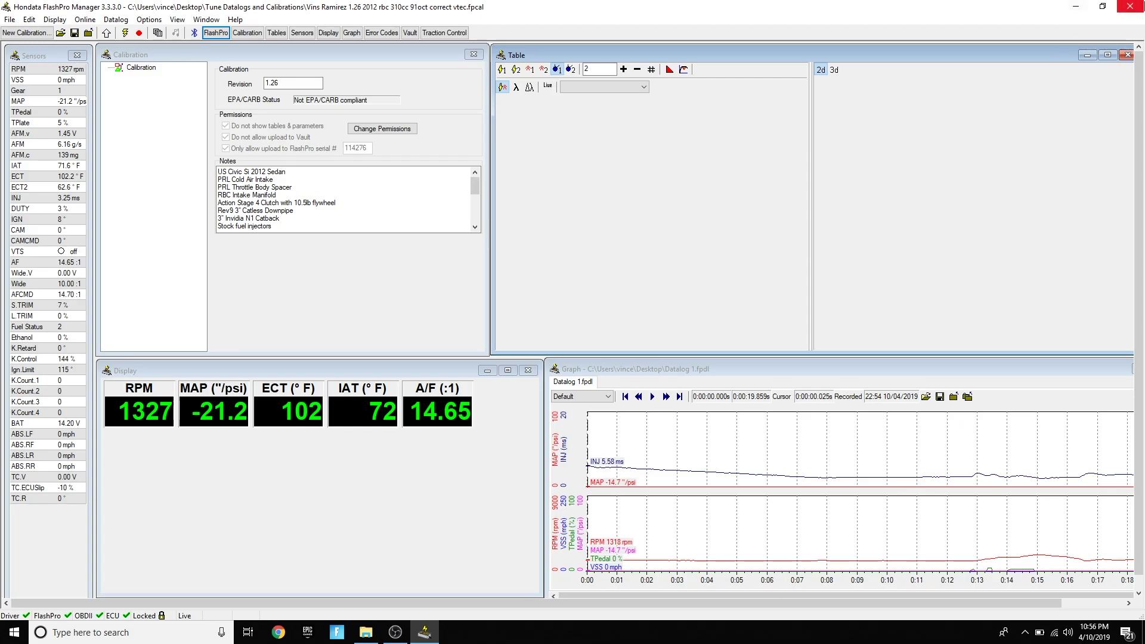
left_click(1128, 12)
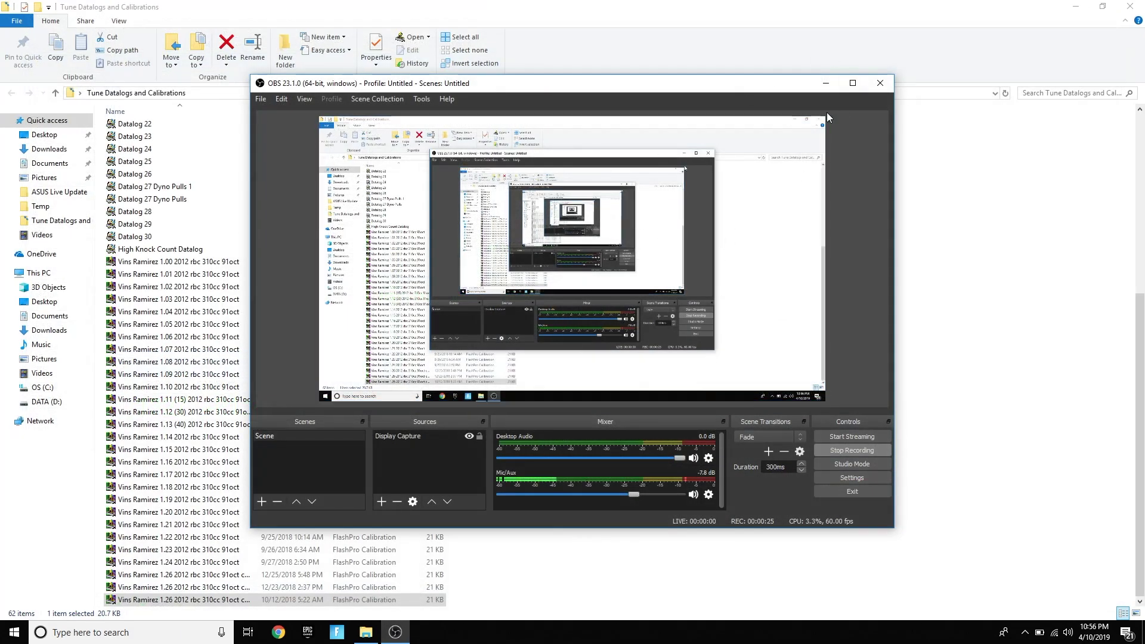
left_click(827, 82)
- Clear the windows off the desktop and relaunch Hondata FlashPro Manager from its shortcut
left_click(1075, 6)
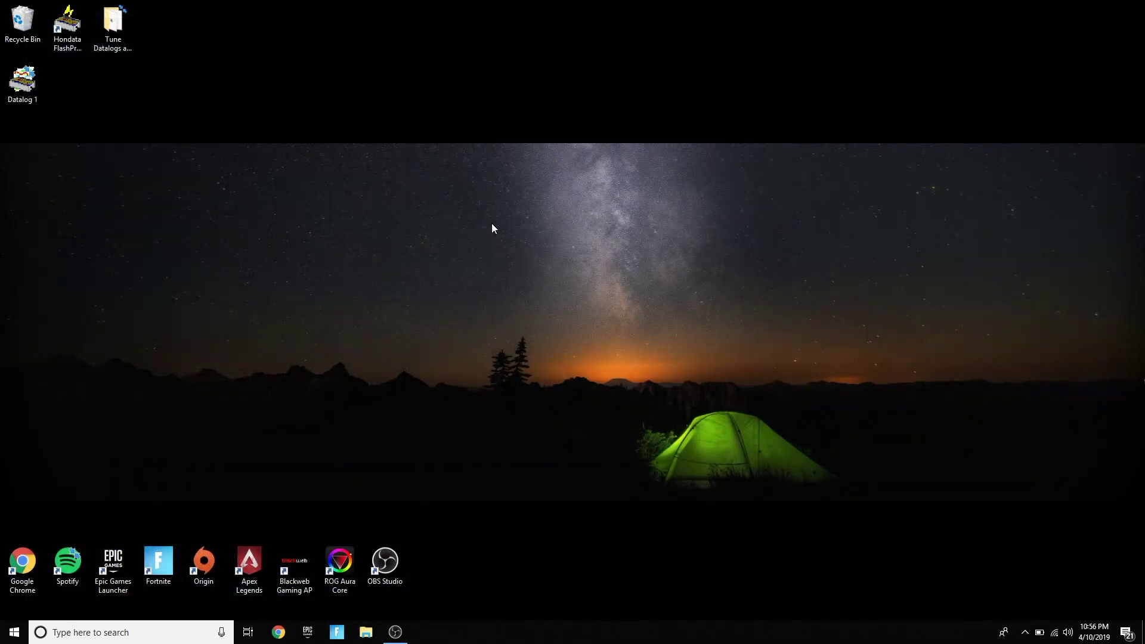
key("t")
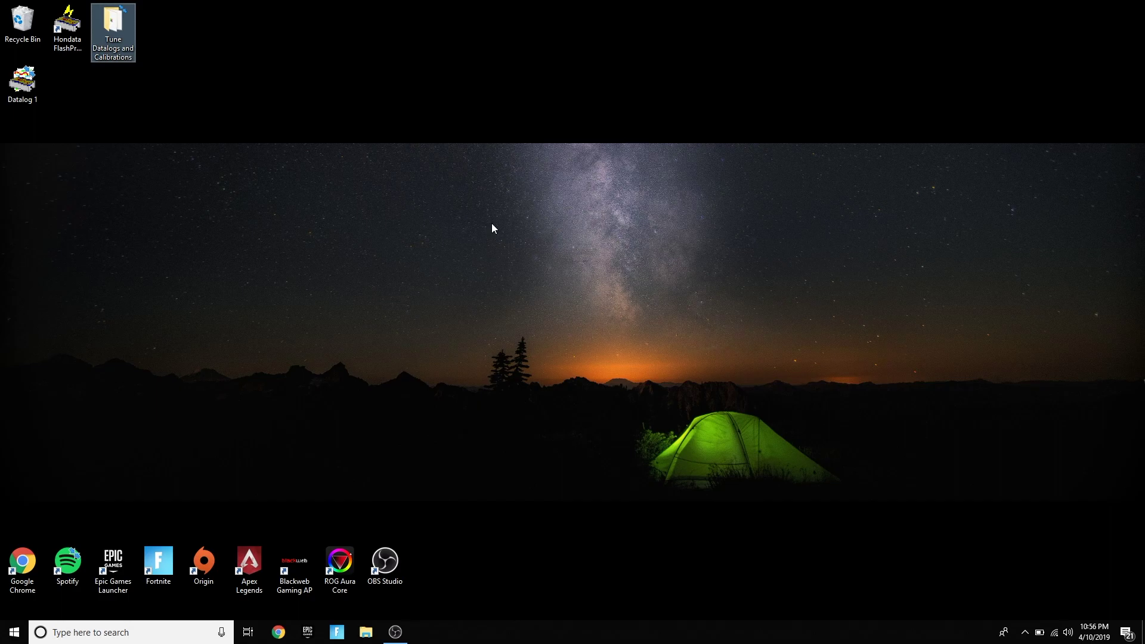
left_click(263, 162)
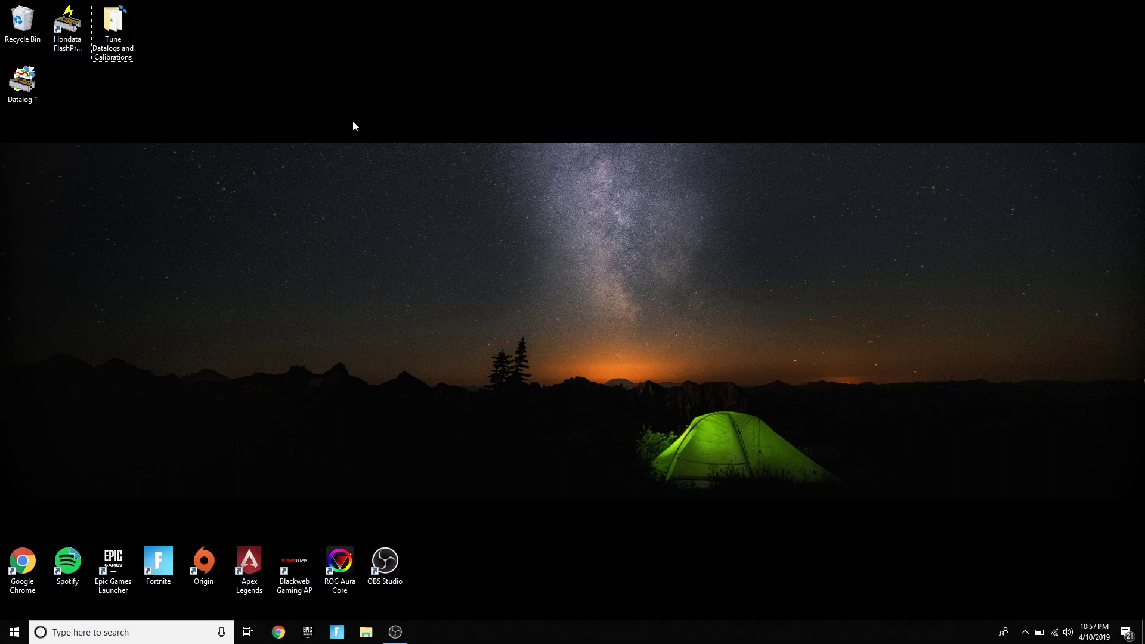
key("Left")
key("Return")
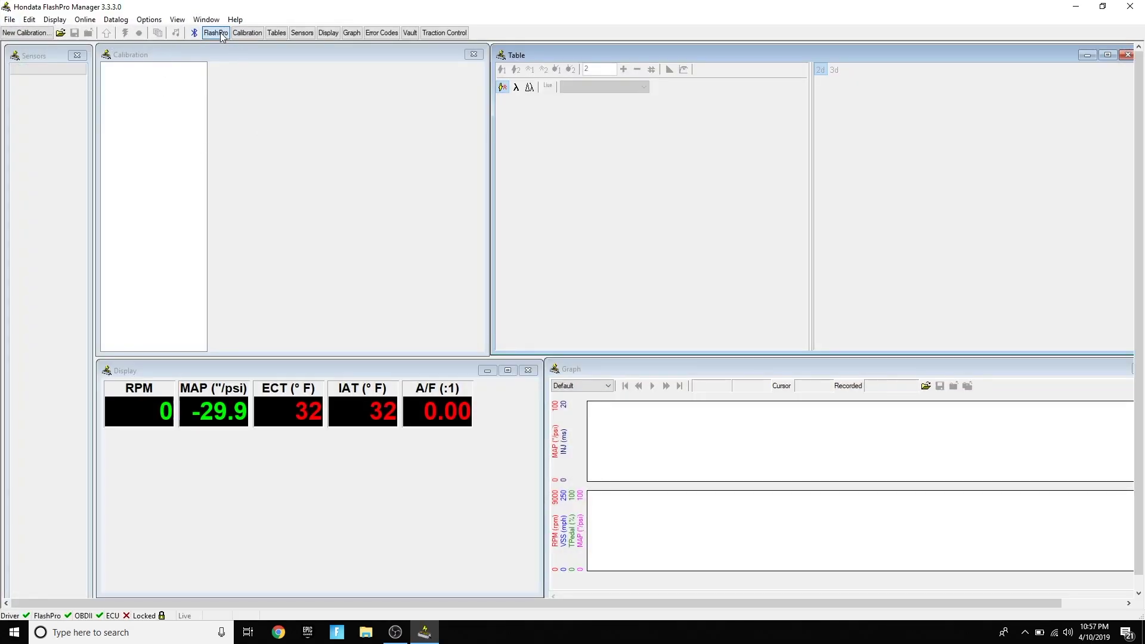
left_click(222, 34)
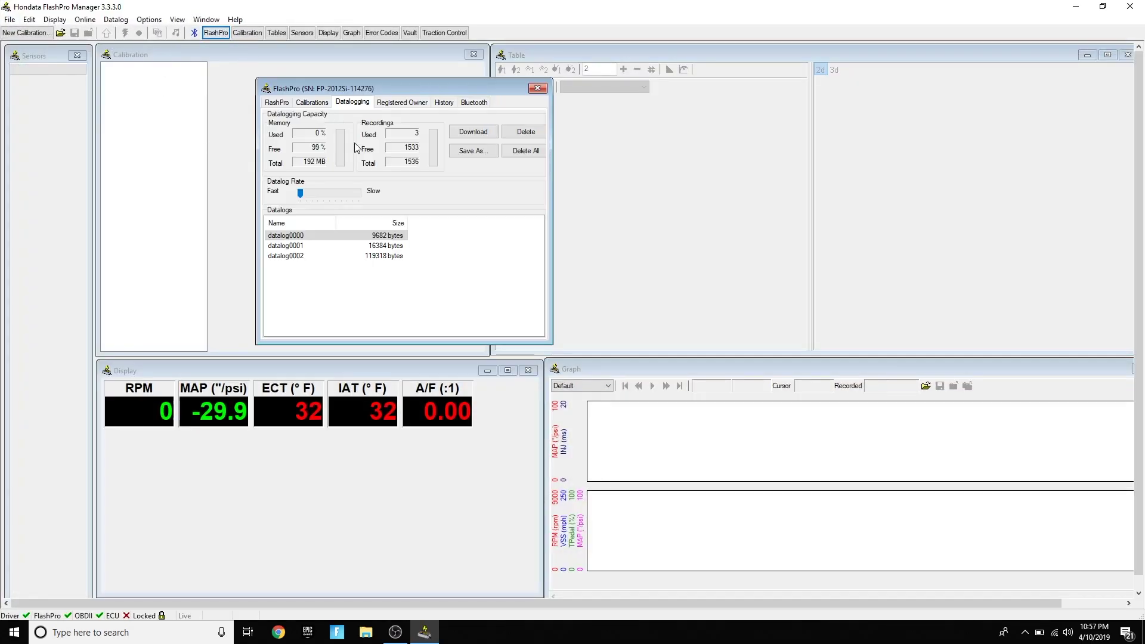
- Download the onboard log datalog0002 from the FlashPro
left_click(292, 258)
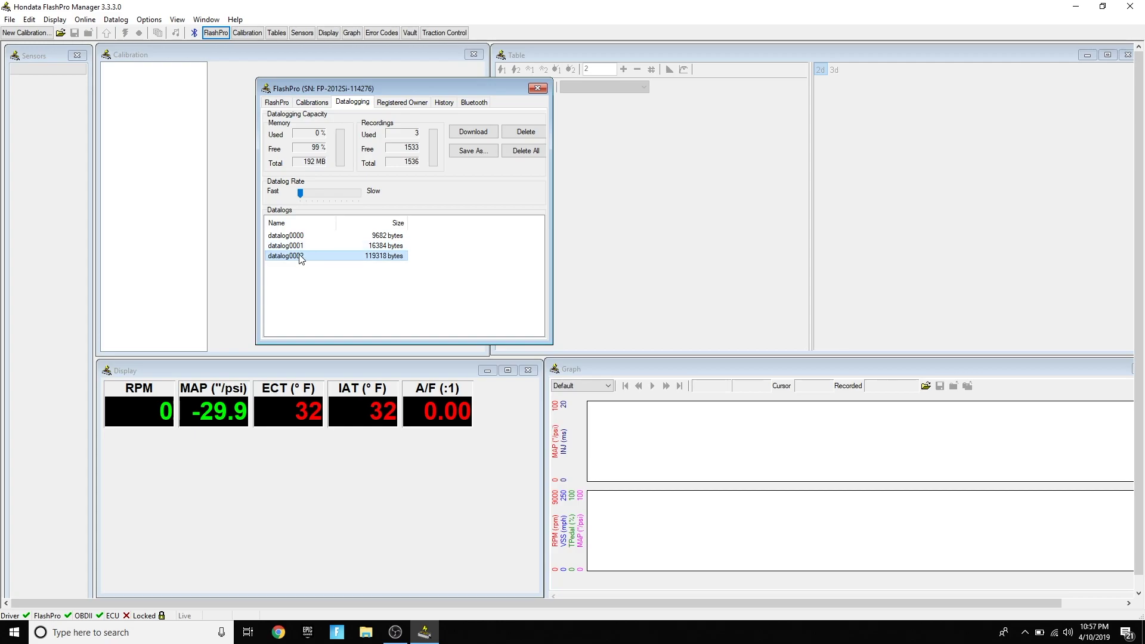
left_click(315, 268)
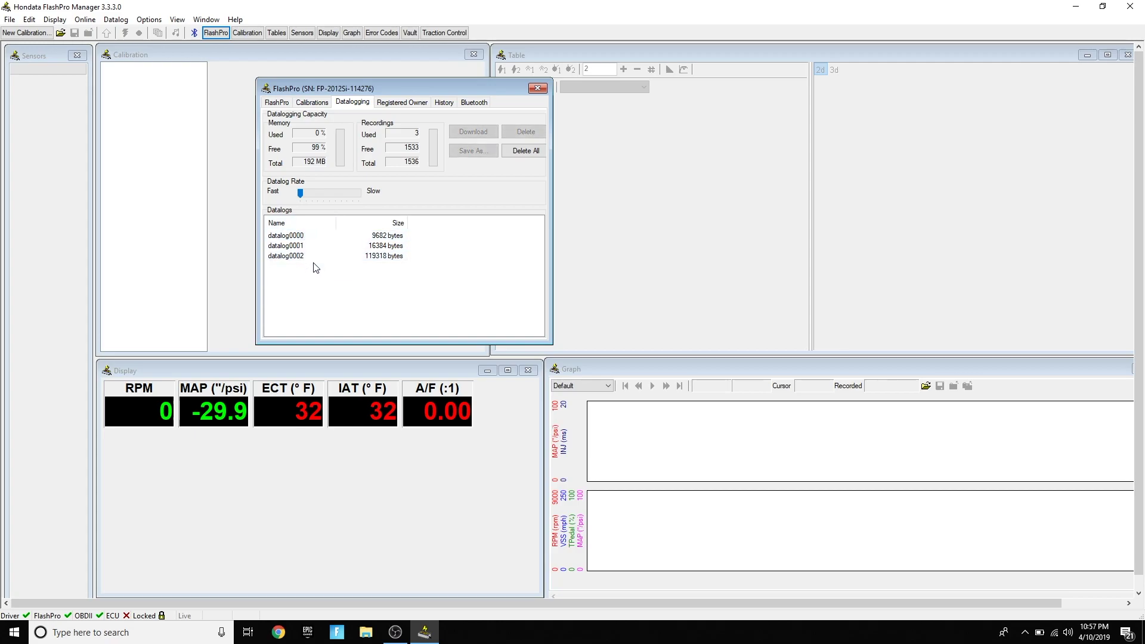
left_click(307, 259)
double_click(306, 260)
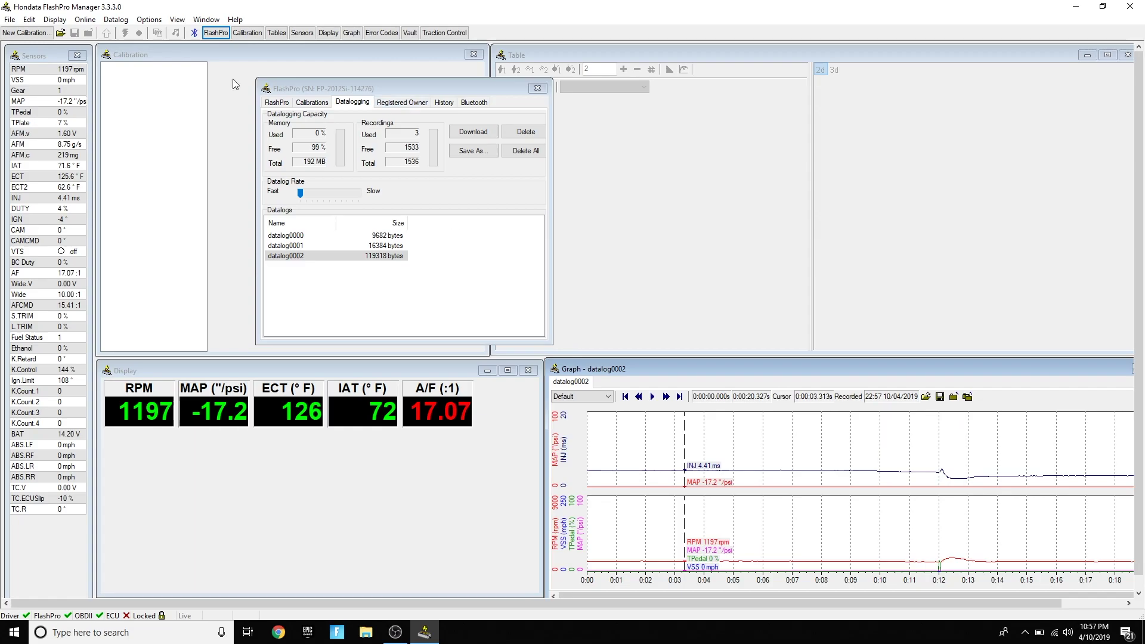
- Save the downloaded log to the Desktop as 'Datalog 2'
left_click(91, 21)
mouse_move(116, 19)
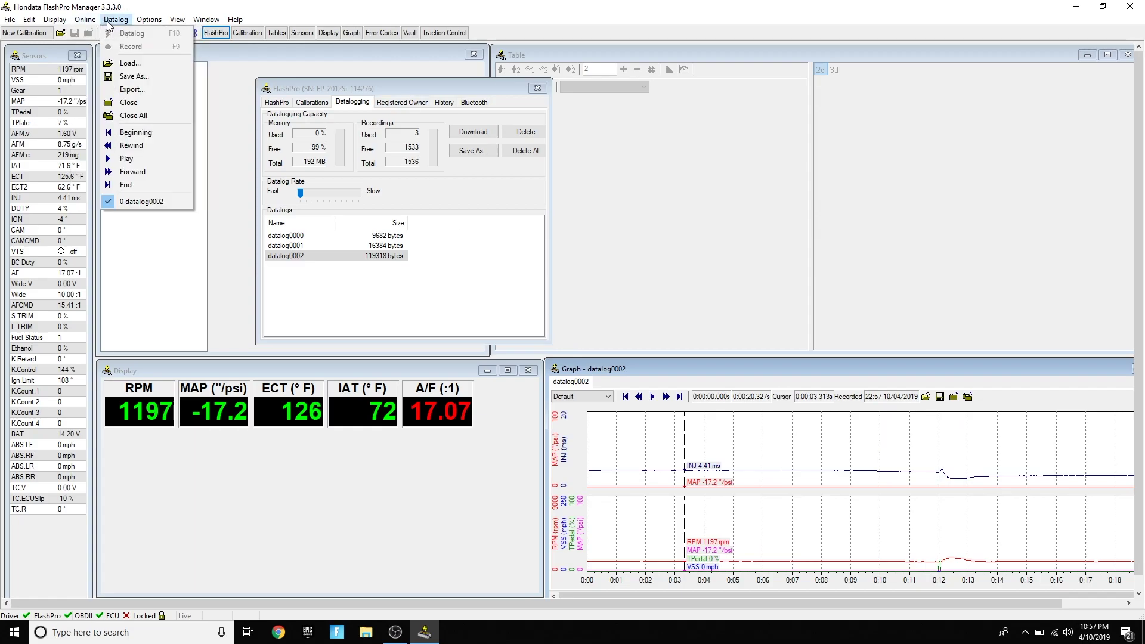
left_click(134, 77)
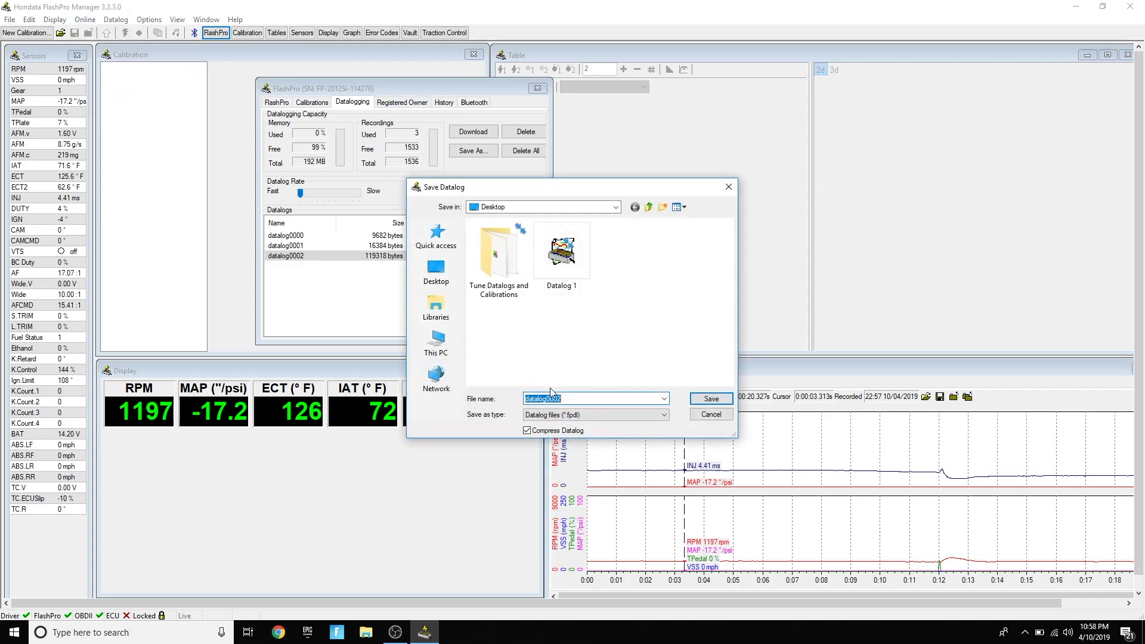
type("dat")
key("BackSpace")
key("BackSpace")
key("BackSpace")
type("Datalog 2")
key("Return")
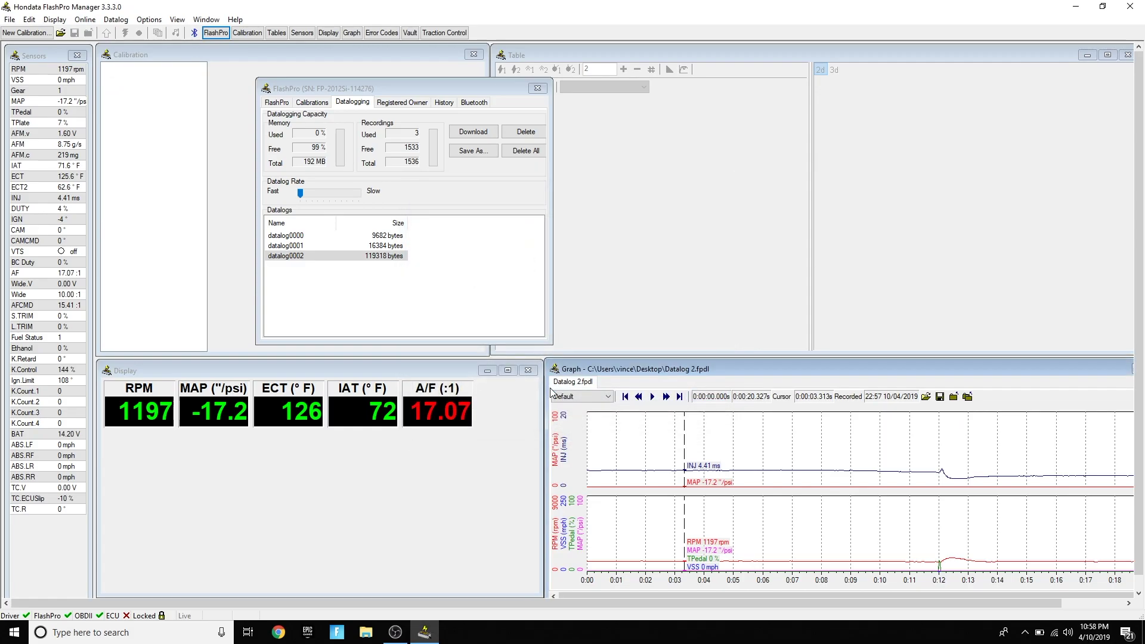
- Place the Datalog 2 icon beside Datalog 1 on the desktop and close the browser
left_click(425, 634)
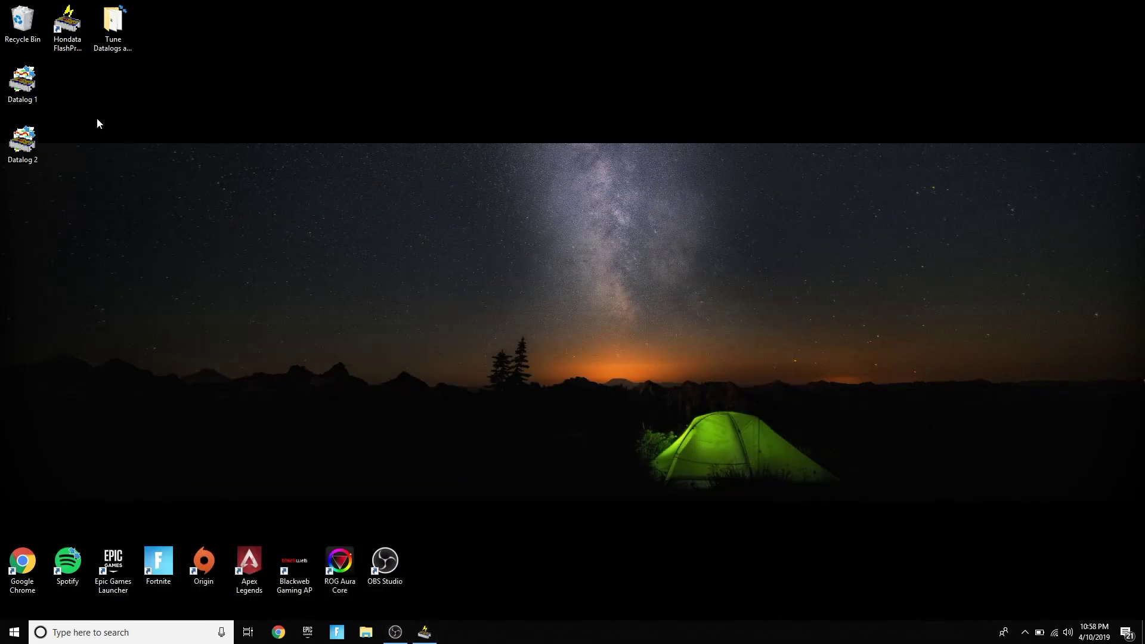
left_click_drag(36, 153, 81, 84)
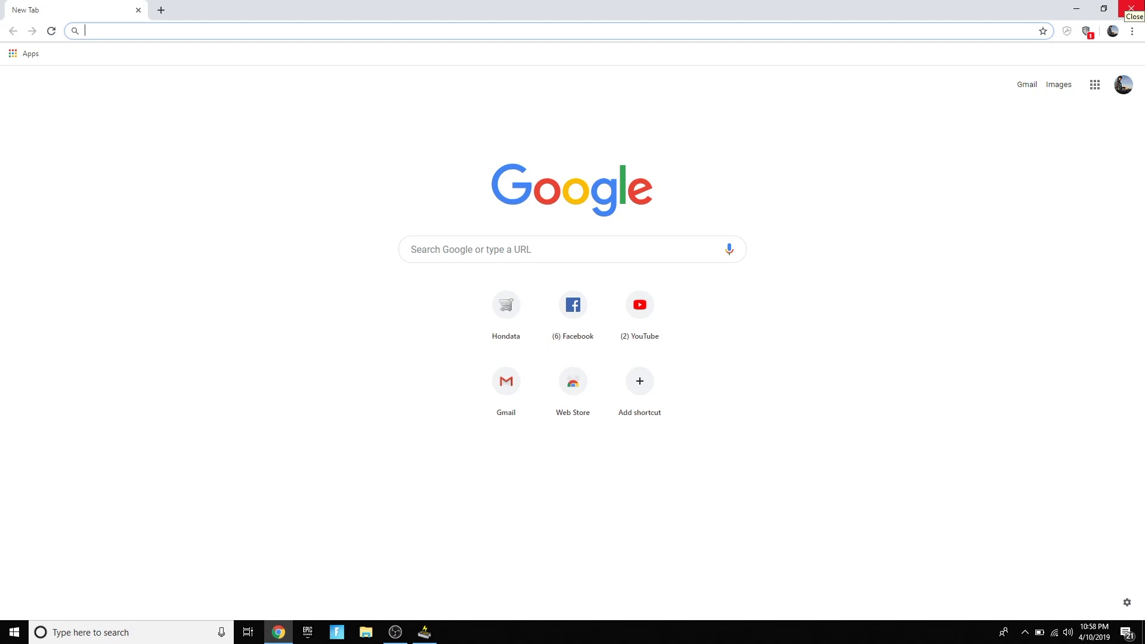
left_click(1132, 9)
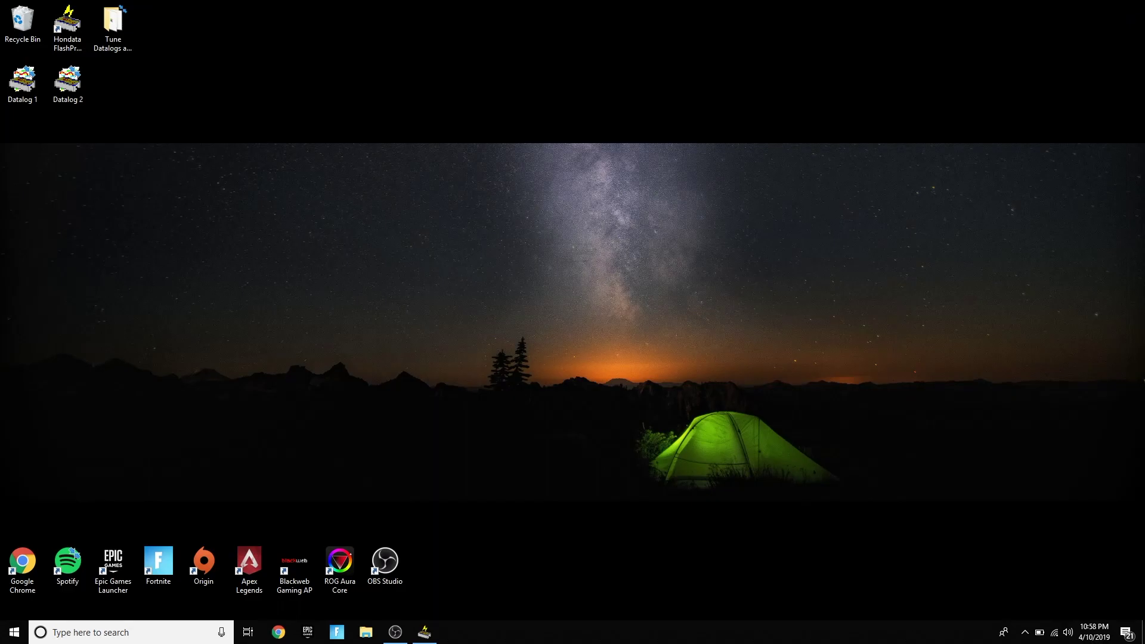
left_click_drag(310, 429, 289, 480)
left_click_drag(1144, 141, 2, 511)
- Delete all onboard datalogs from the FlashPro, confirming with Yes, then close its device window
left_click(435, 632)
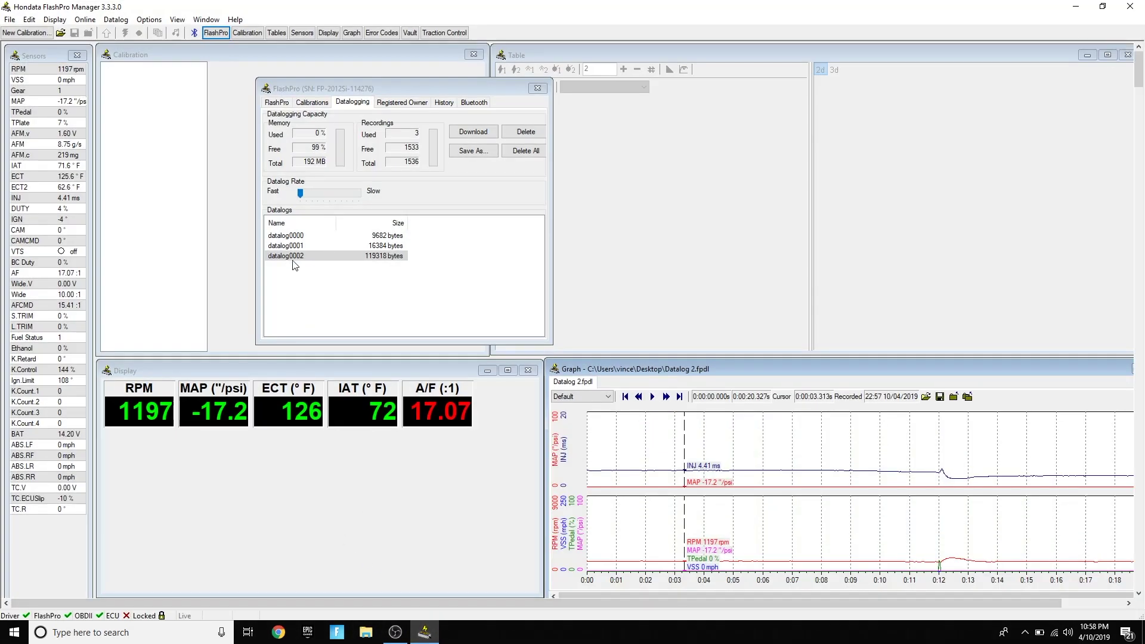
left_click(294, 266)
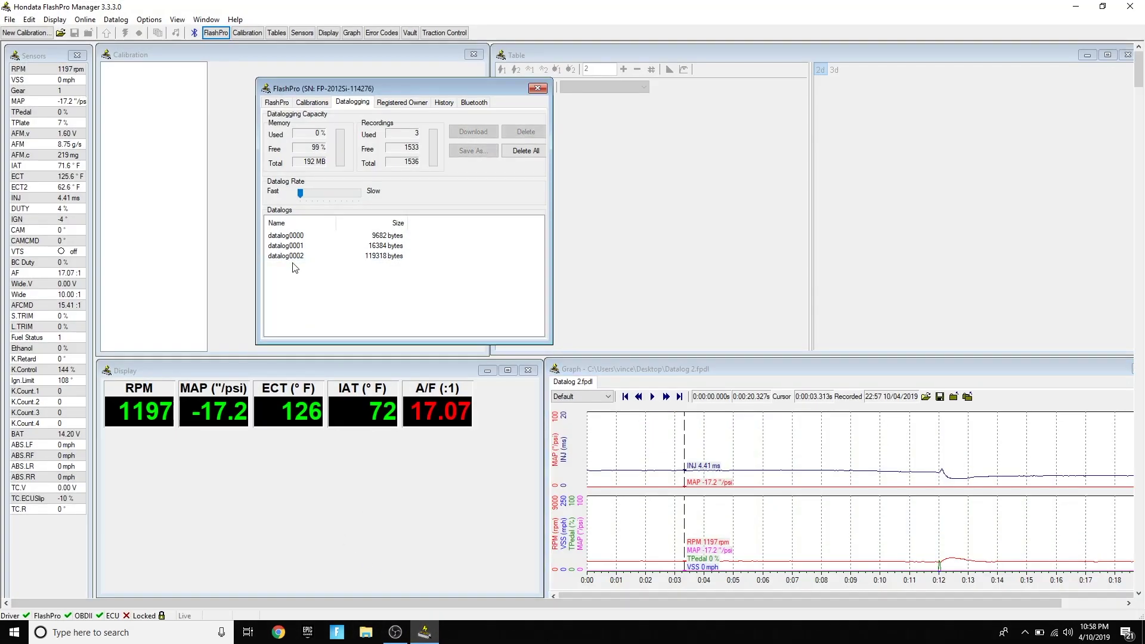
left_click(532, 152)
left_click(611, 330)
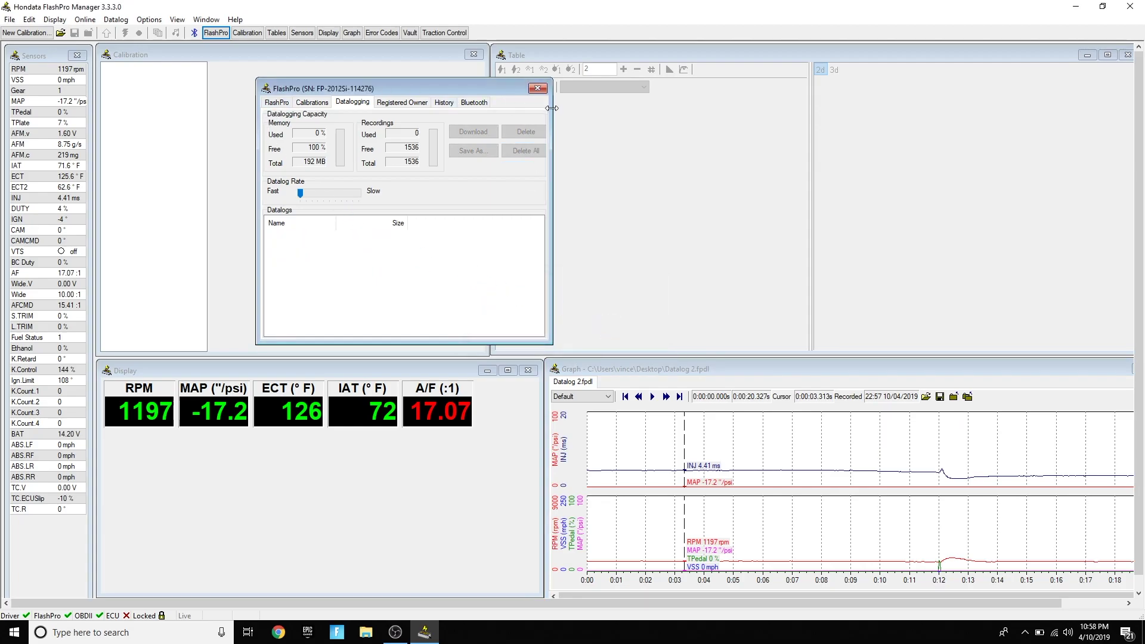
left_click(537, 89)
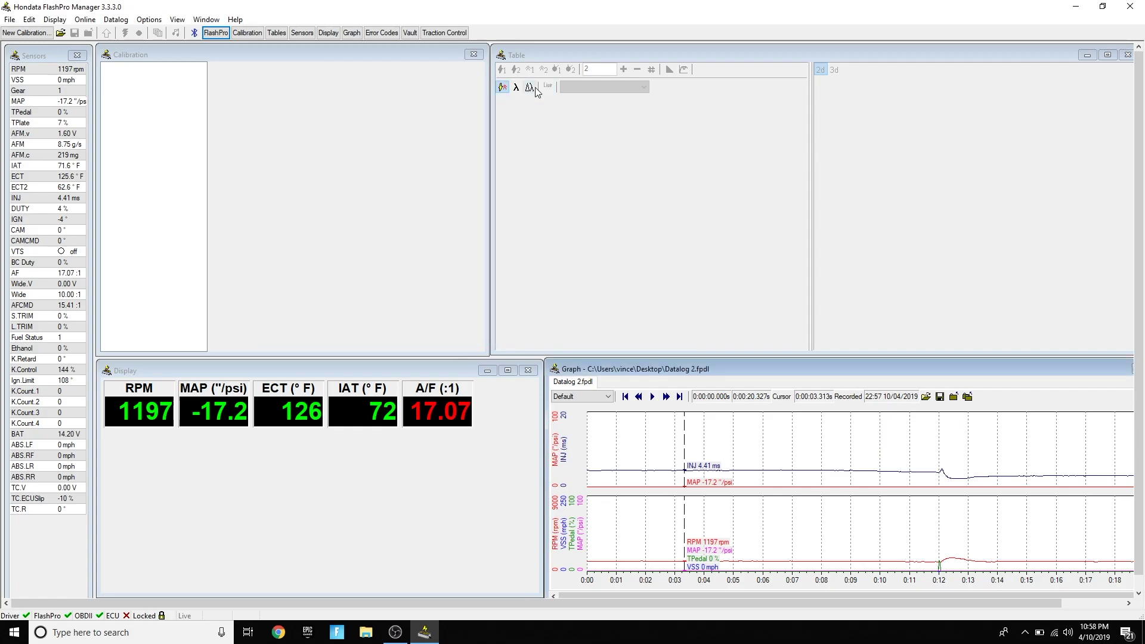